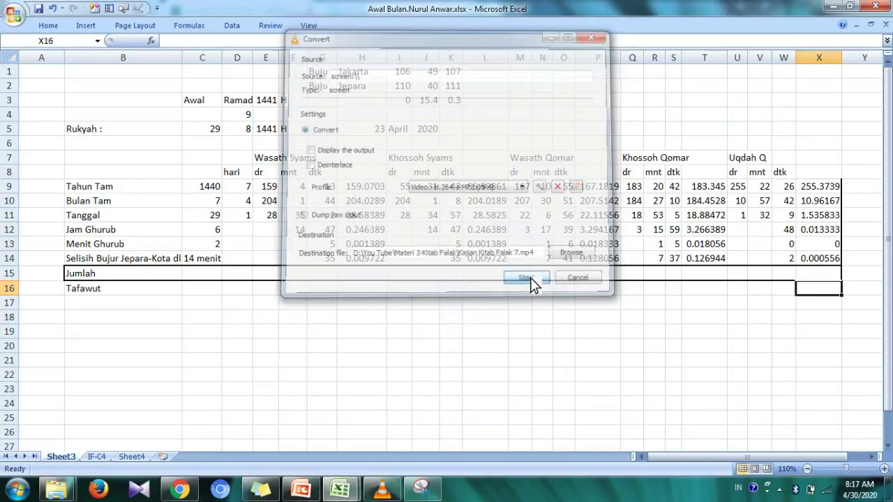
- Check the row 14 label and select the empty cell P2 beside the longitude values
left_click(531, 279)
left_click(370, 492)
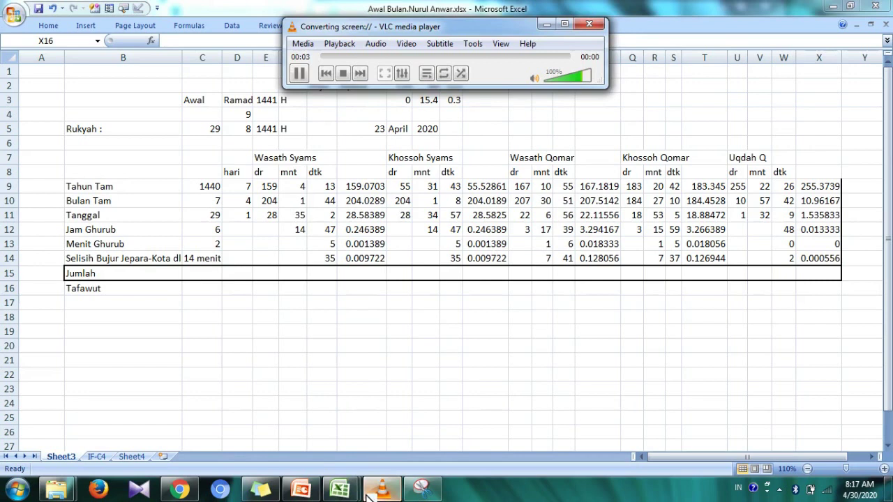
left_click(370, 492)
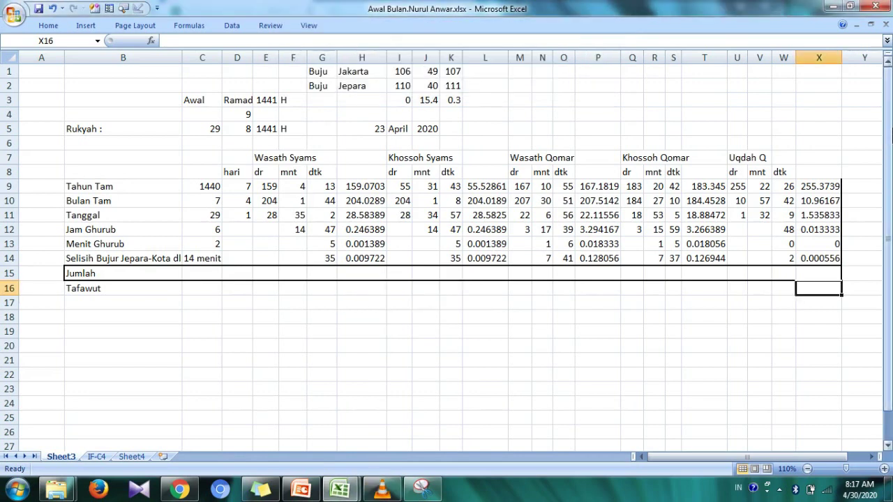
left_click(134, 259)
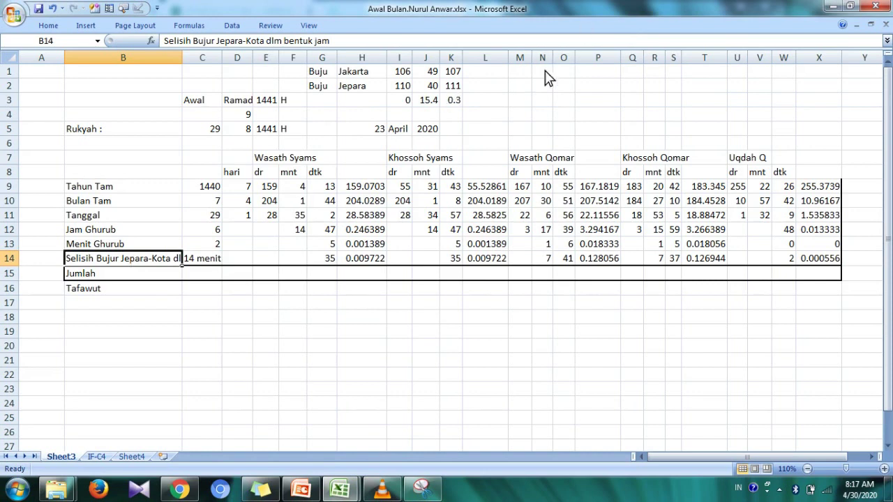
left_click(588, 74)
key("Down")
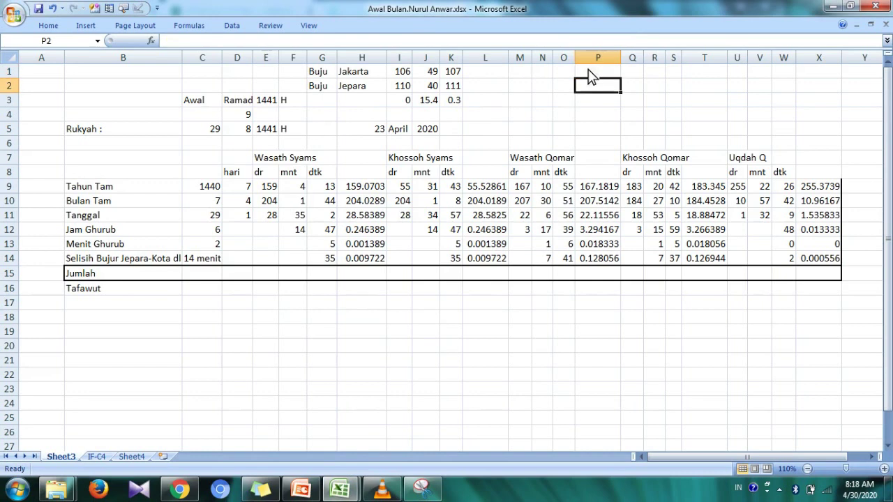
- Enter the note 'Selisih Bujur = (Bujur Jepara - Bujur Kota)' in P2, correcting 'B' to 'Bujur'
type("Selisih Bujur = (B Jepara - Bujur Kota)")
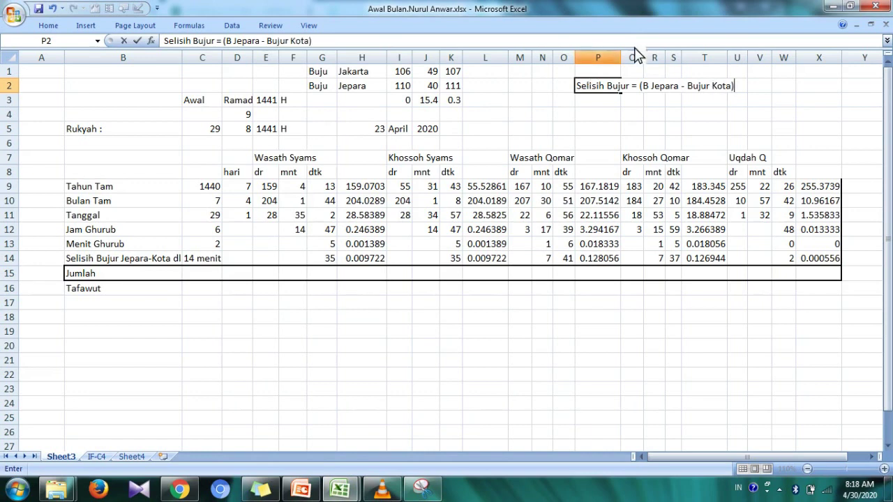
left_click(651, 87)
type("ujur")
key("Return")
key("Up")
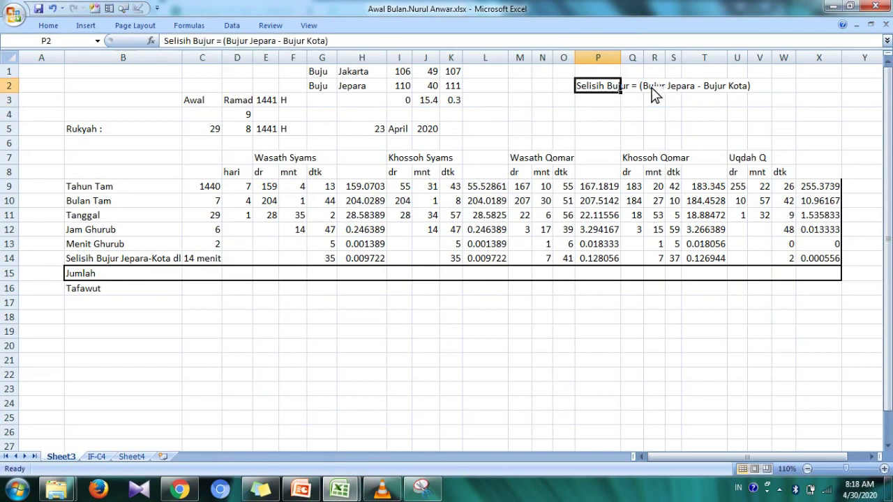
left_click(167, 273)
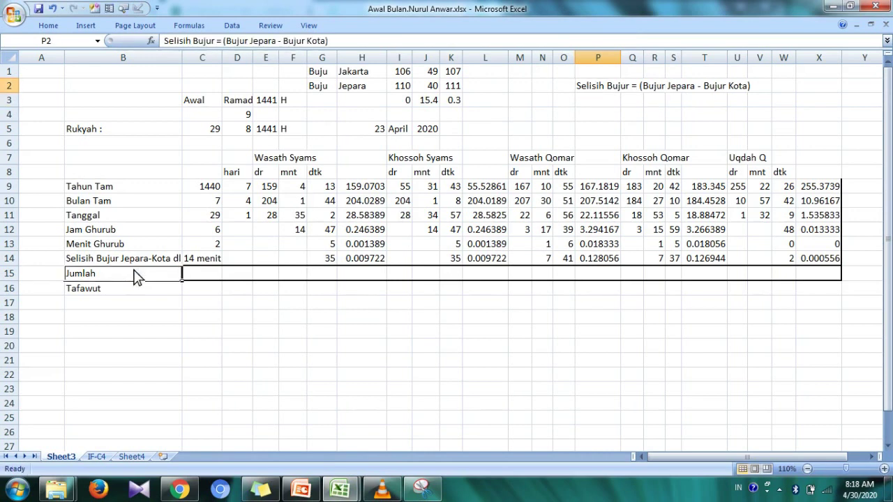
left_click(125, 262)
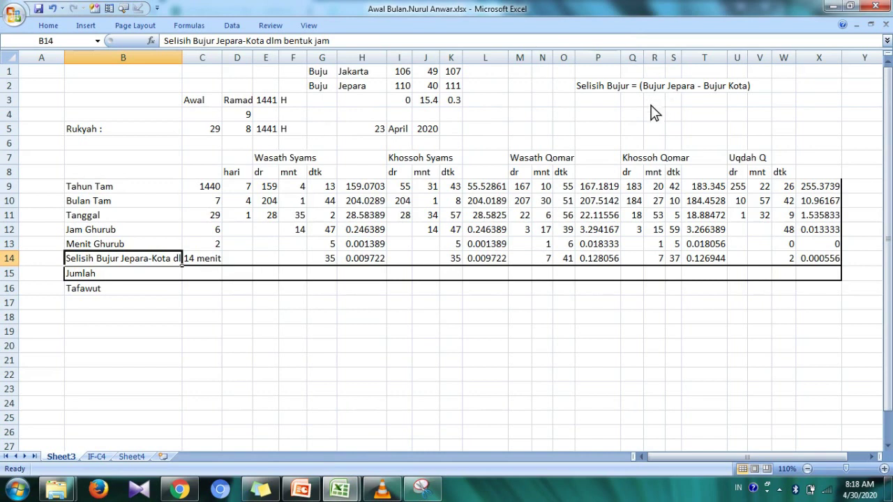
left_click(320, 262)
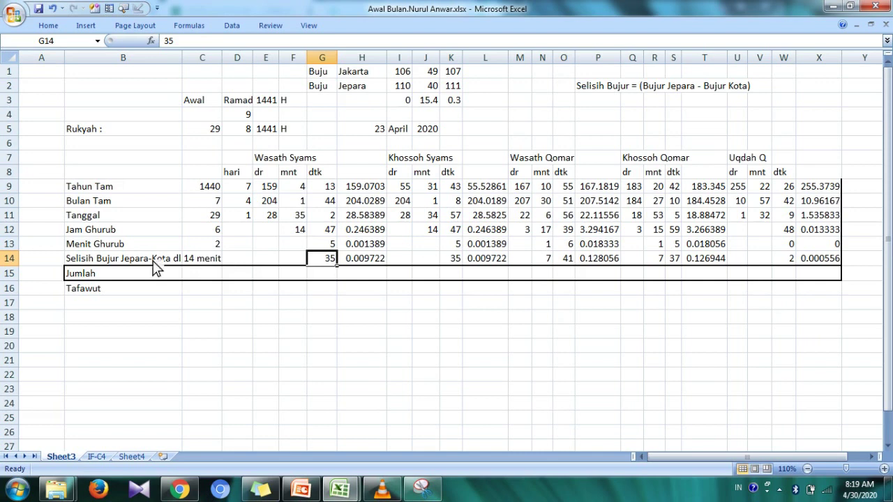
left_click(203, 264)
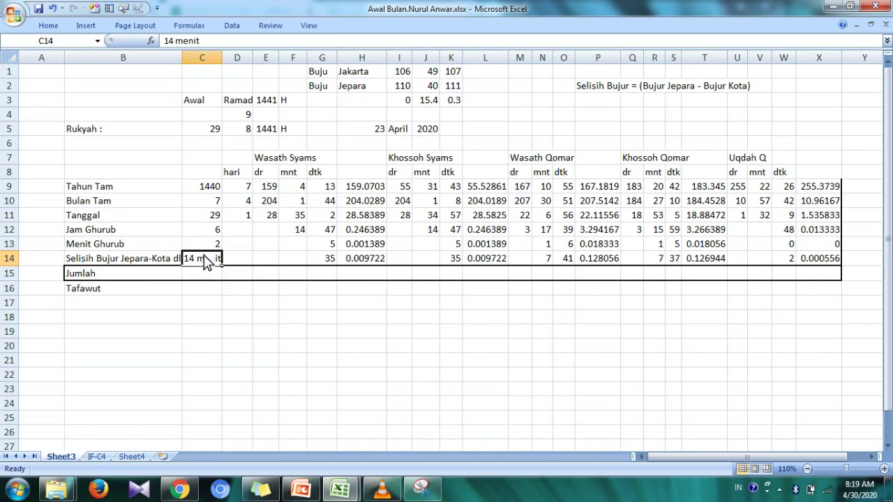
key("Up")
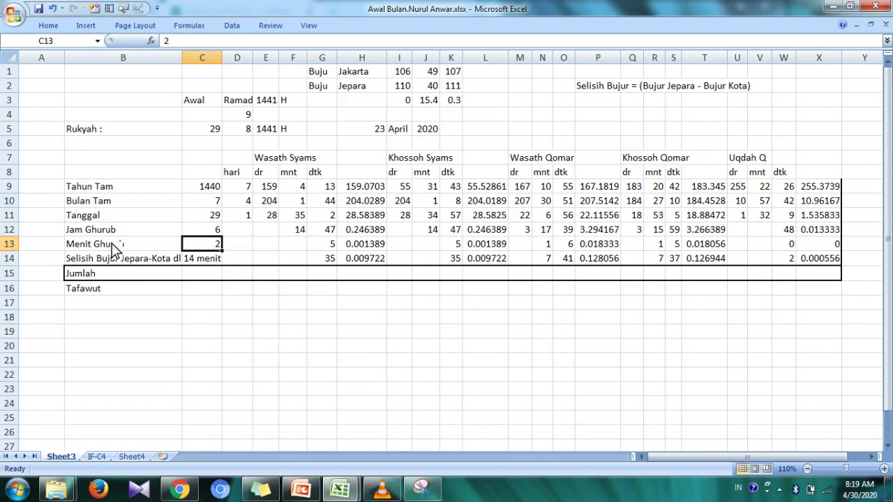
left_click(117, 248)
key("Right")
key("Down")
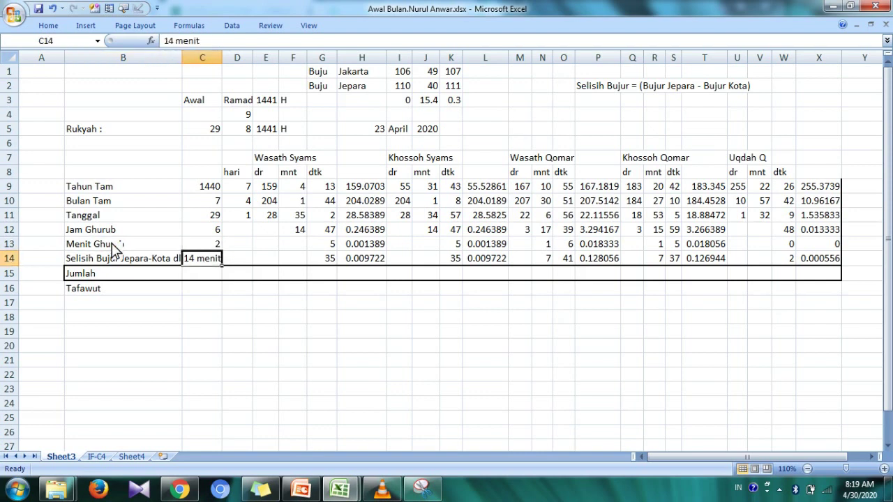
left_click(208, 243)
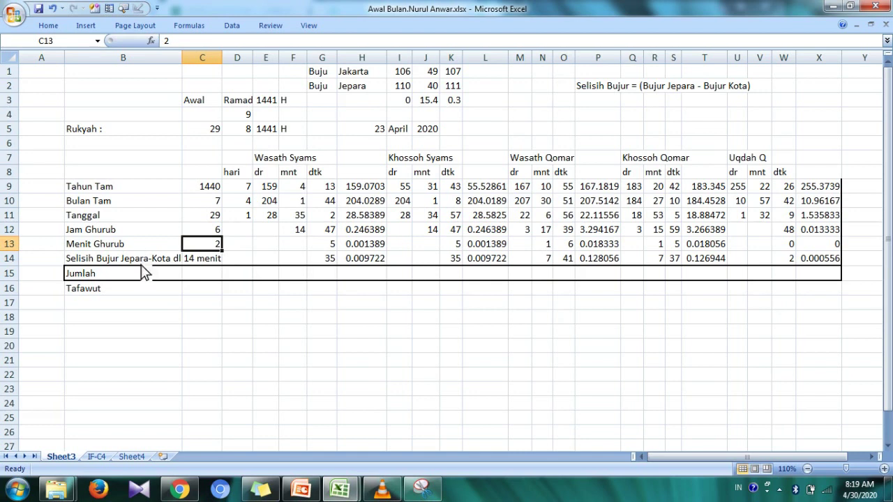
left_click(188, 264)
key("Left")
key("Right")
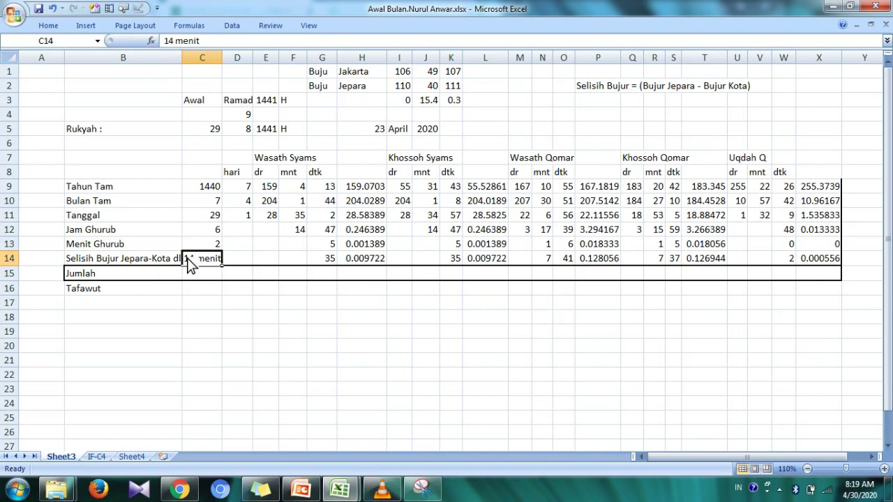
key("Right")
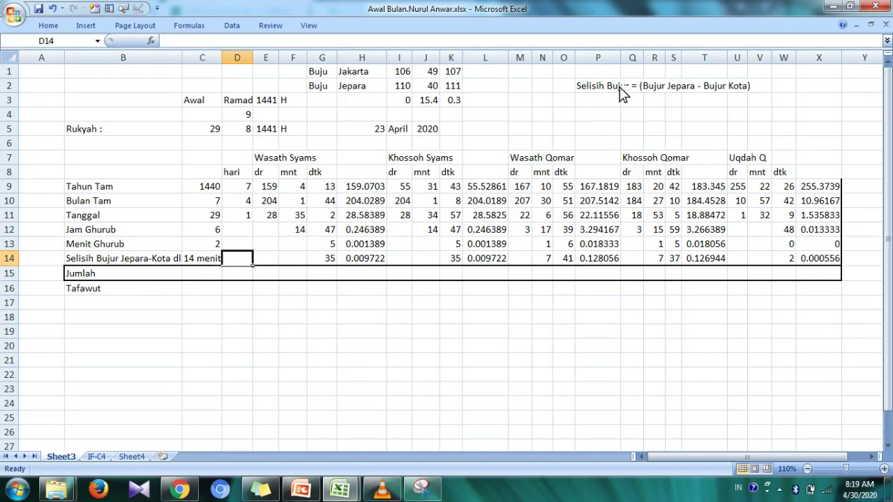
left_click(619, 87)
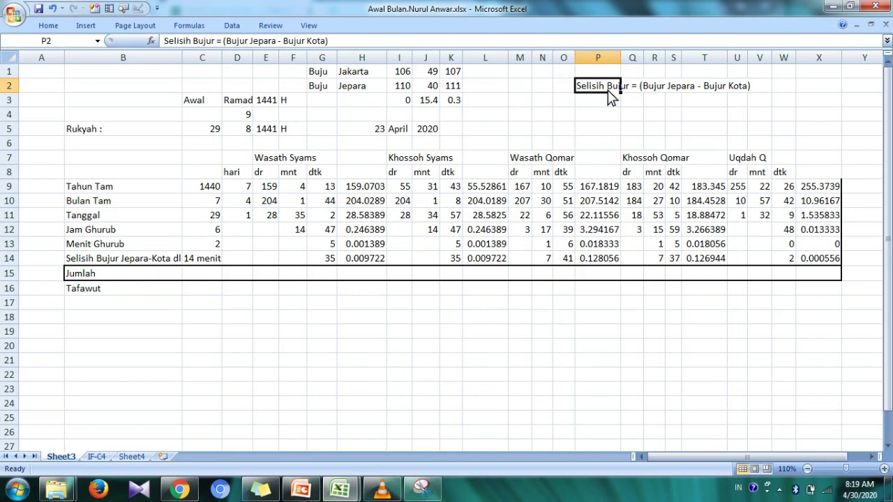
- Append '/15' to the Selisih Bujur note in P2
double_click(607, 90)
type("/15")
key("Return")
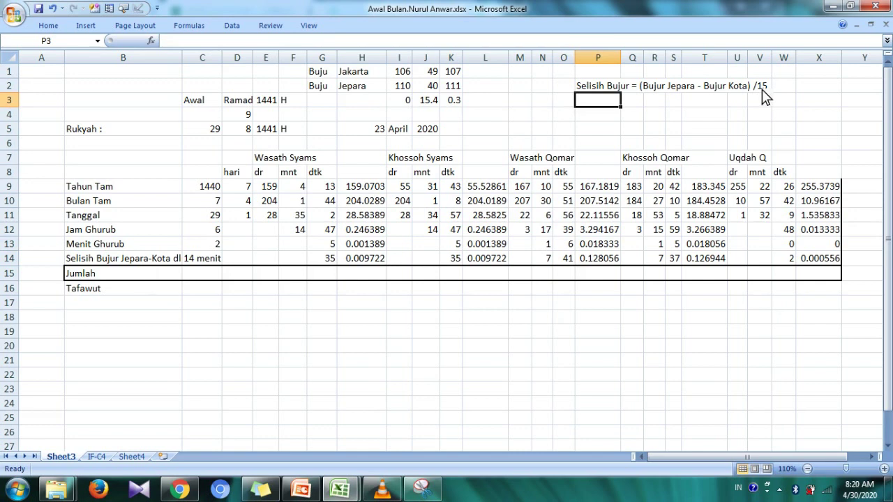
key("Right")
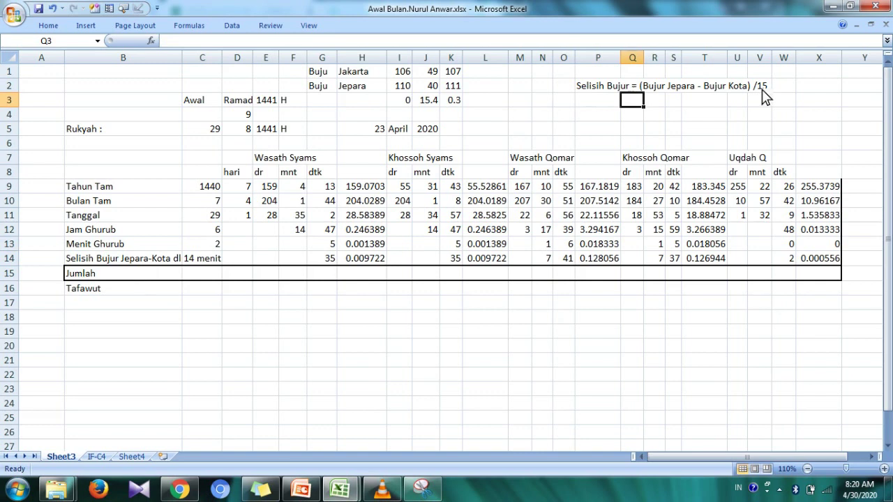
left_click(357, 257)
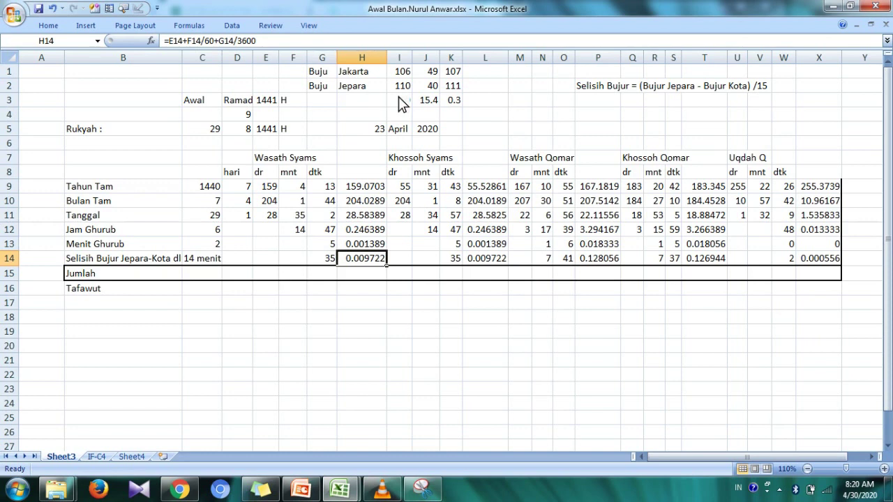
left_click(652, 103)
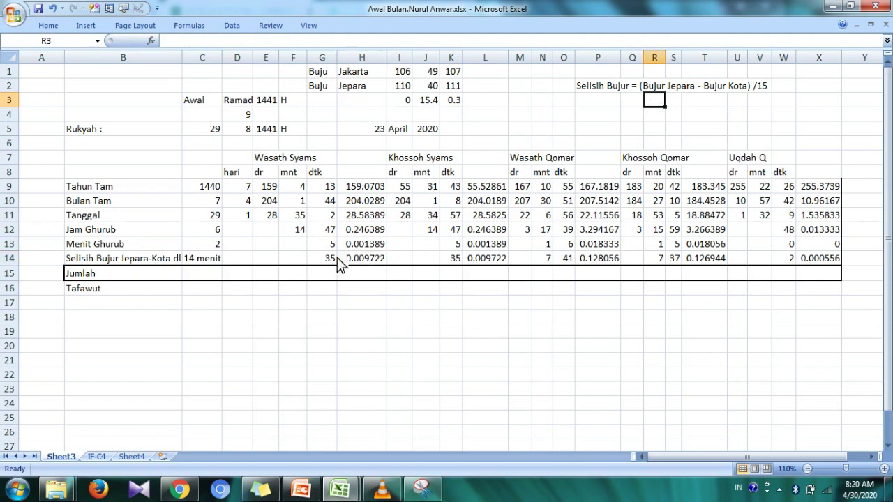
left_click(240, 264)
left_click_drag(240, 265, 839, 262)
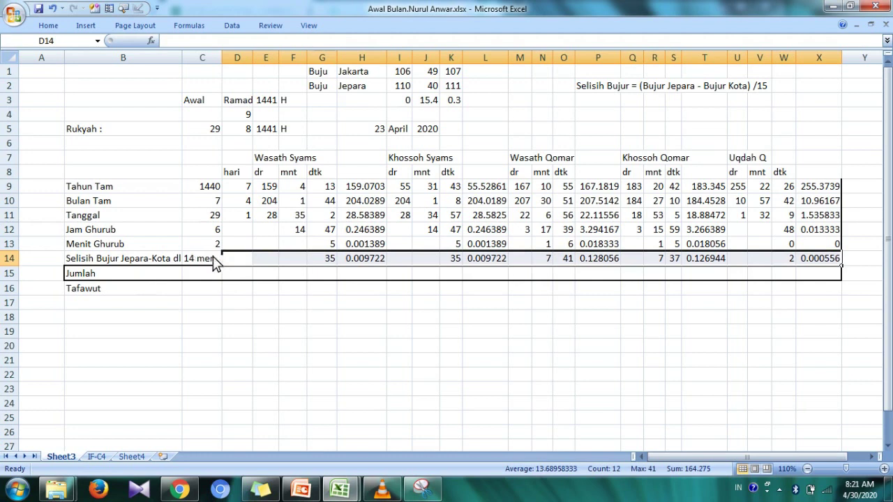
left_click(596, 89)
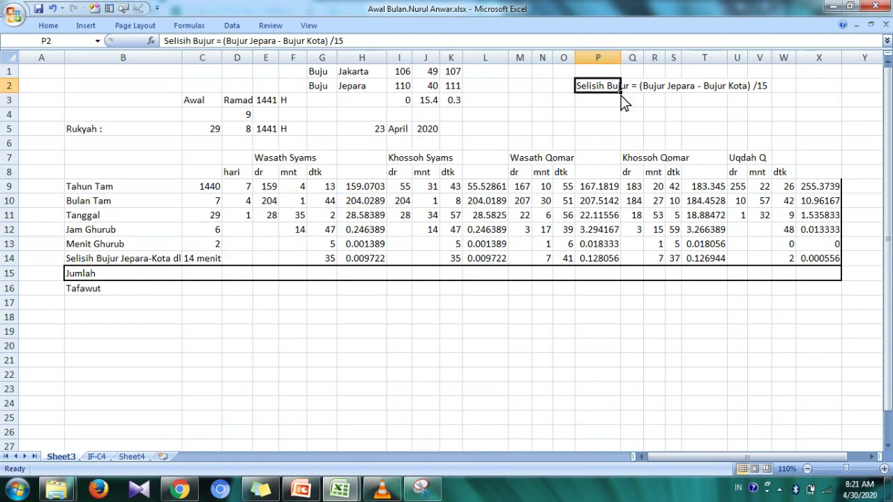
left_click(215, 245)
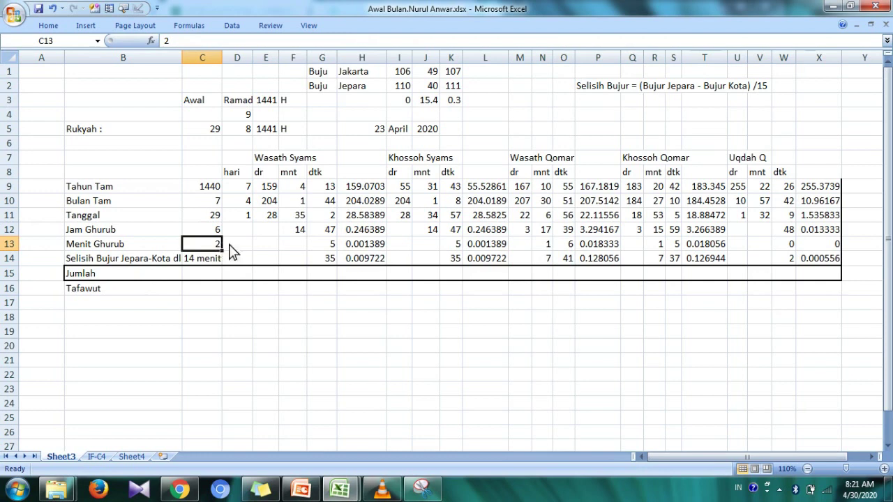
left_click(210, 232)
left_click(211, 241)
left_click(200, 256)
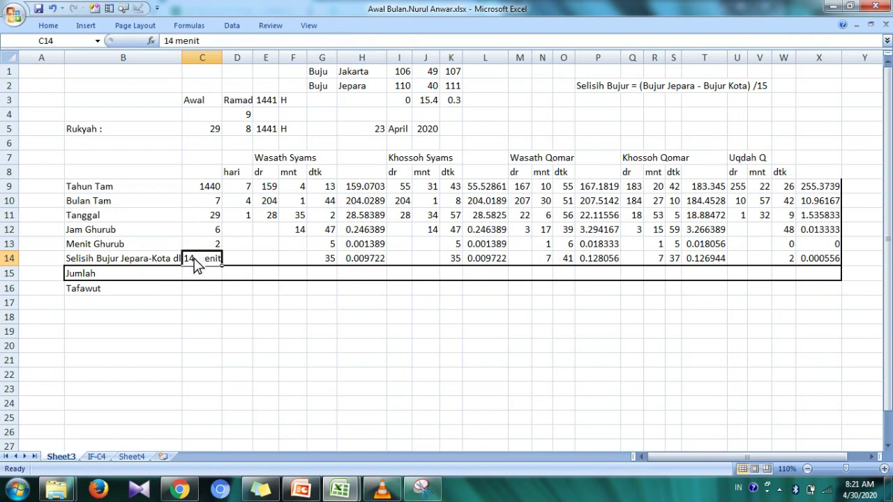
- Try -35 for G14's seconds correction, restore it to 35, then switch to PowerPoint
double_click(312, 262)
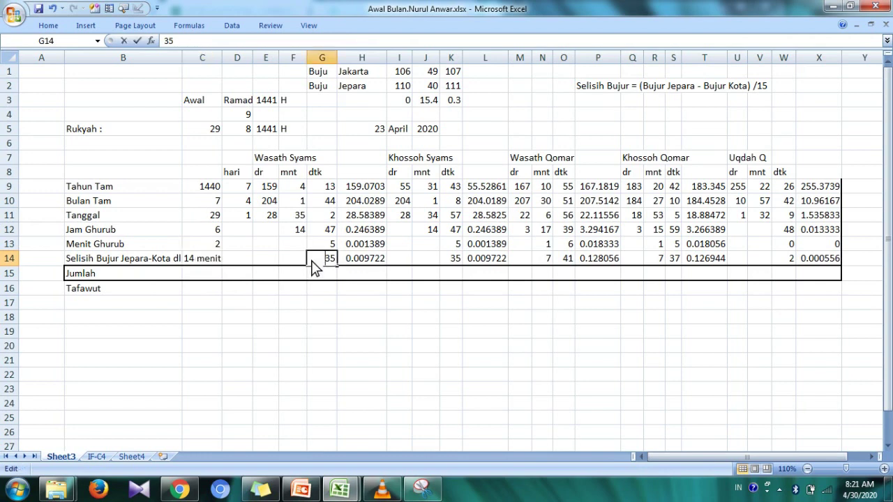
type("-")
key("Return")
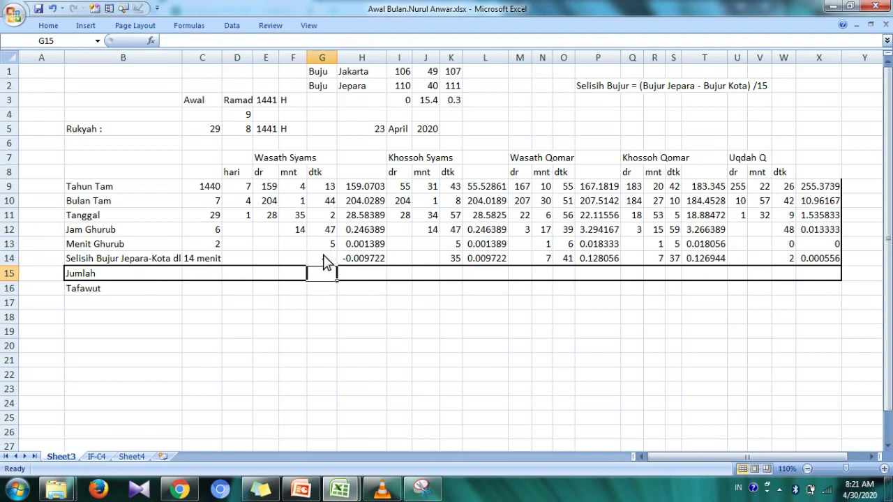
double_click(325, 260)
key("BackSpace")
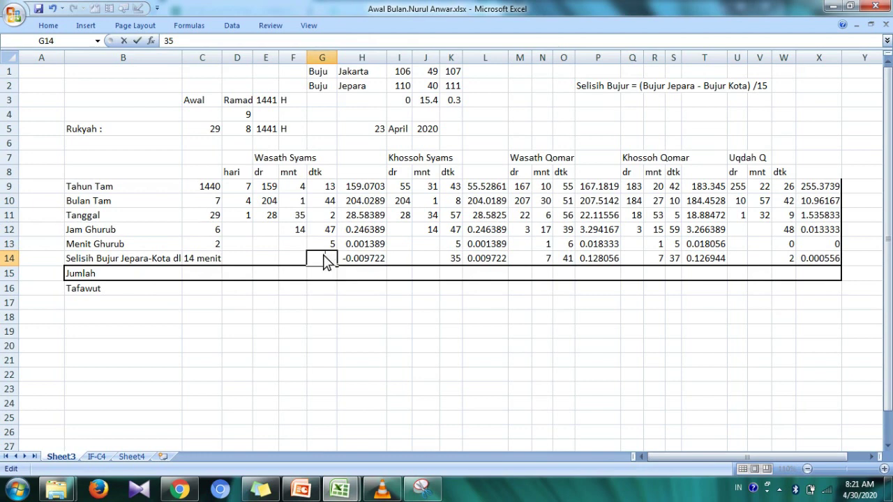
key("Return")
left_click(325, 261)
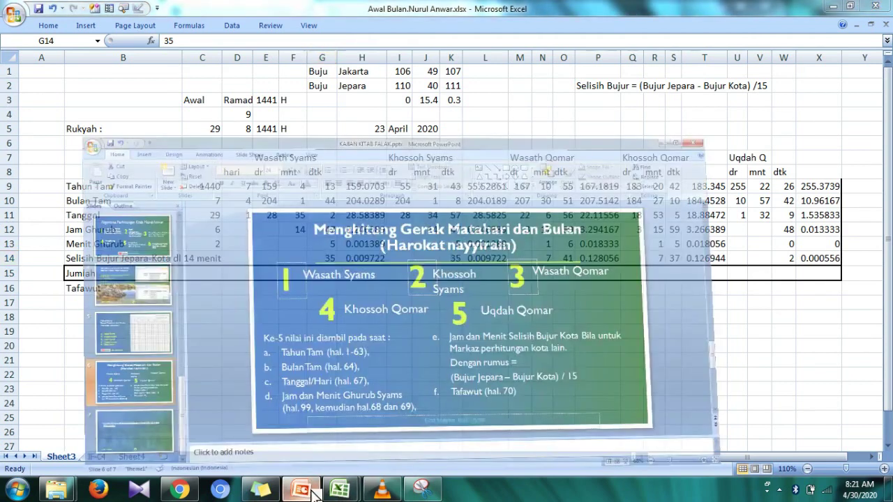
left_click(300, 488)
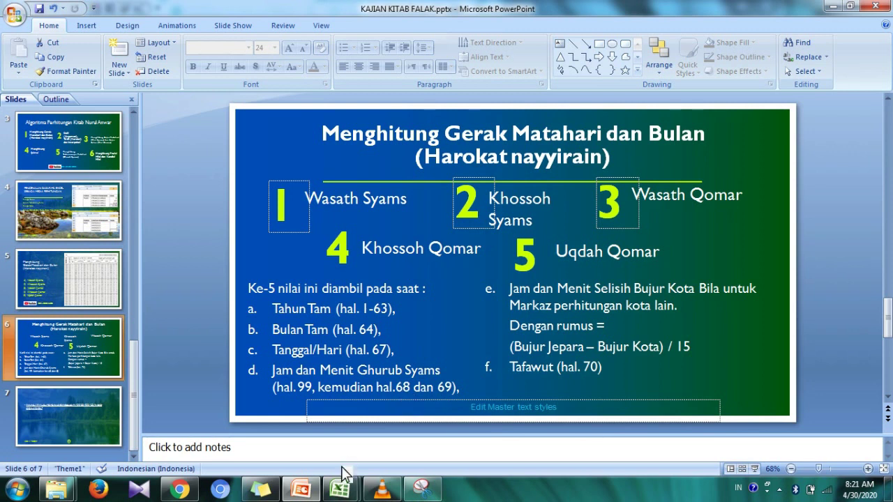
- Return to the Awal Bulan.Nurul Anwar.xlsx workbook in Excel
left_click(340, 488)
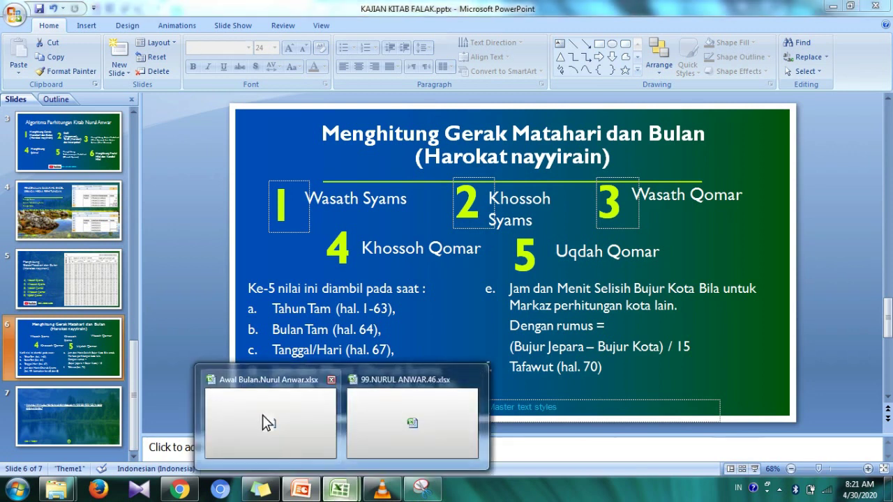
left_click(262, 422)
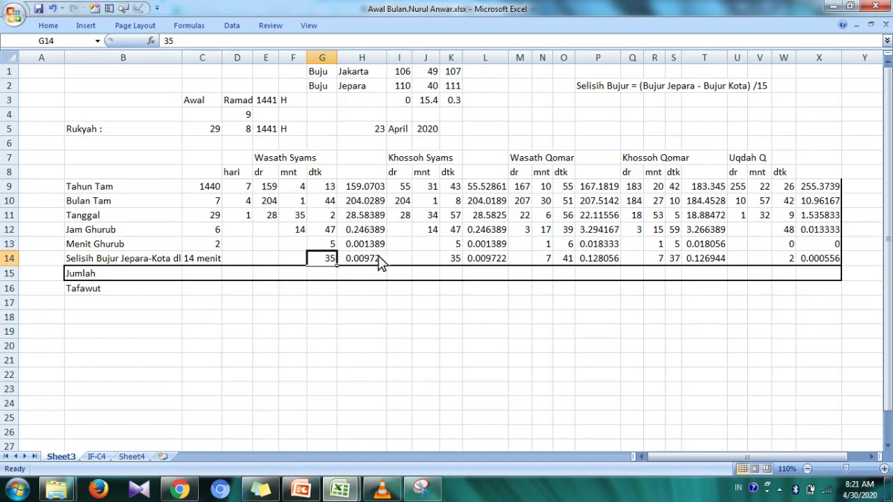
- Enter =H9+H10+H11+H12+H13+H14 in H15 as the Jumlah total
left_click(372, 274)
type("=")
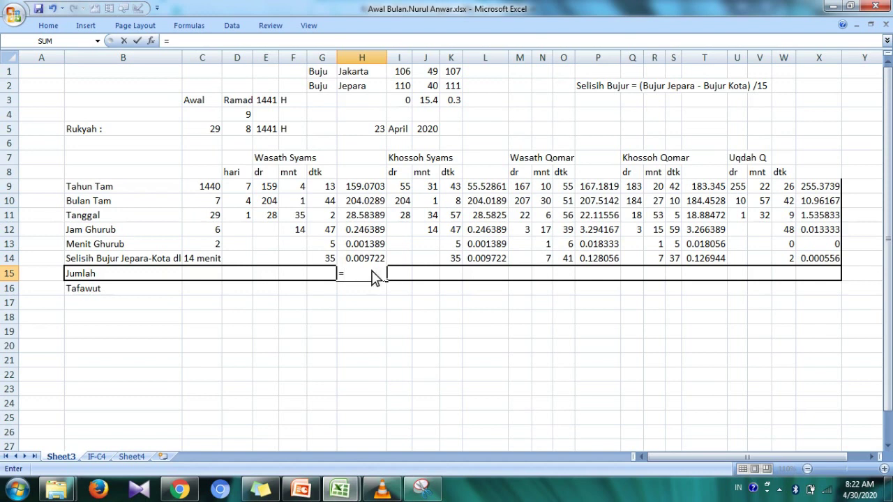
left_click(357, 192)
type("+")
left_click(365, 203)
type("+")
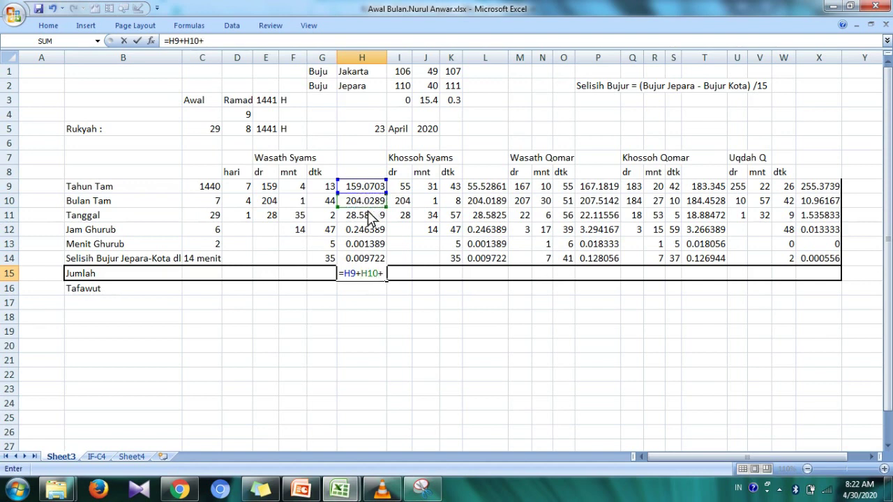
left_click(371, 217)
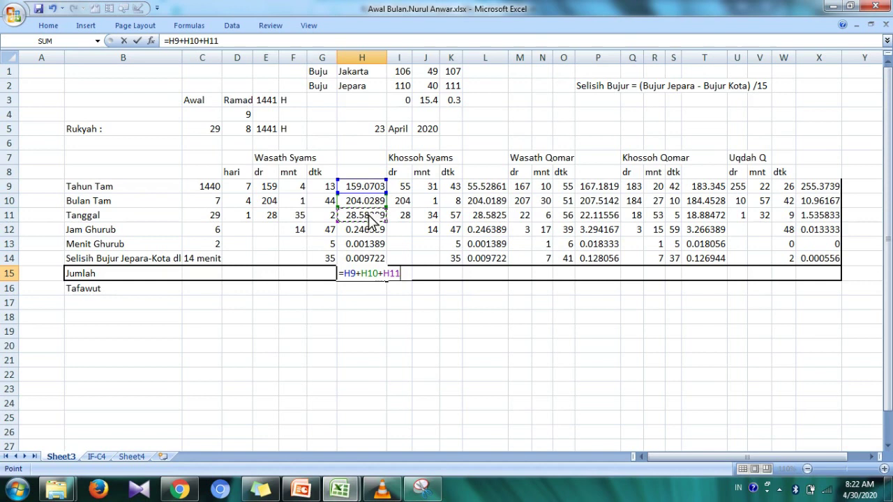
type("+")
left_click(373, 231)
type("+")
left_click(375, 245)
type("+")
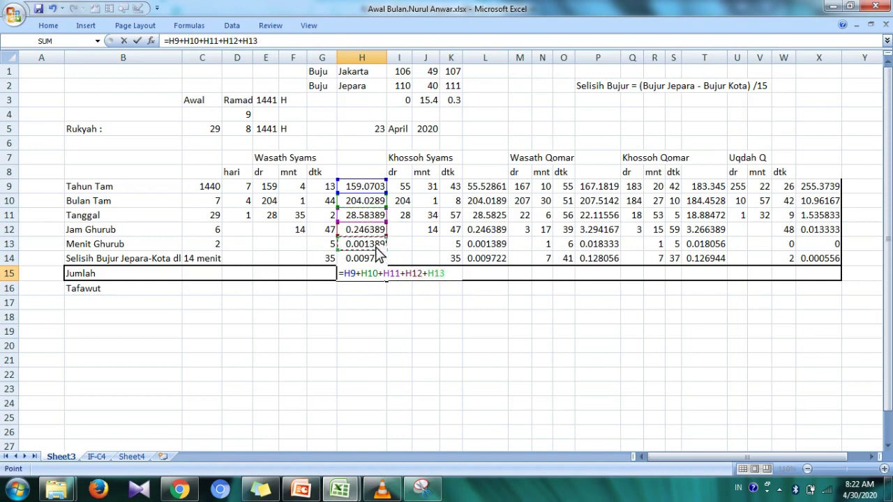
left_click(375, 260)
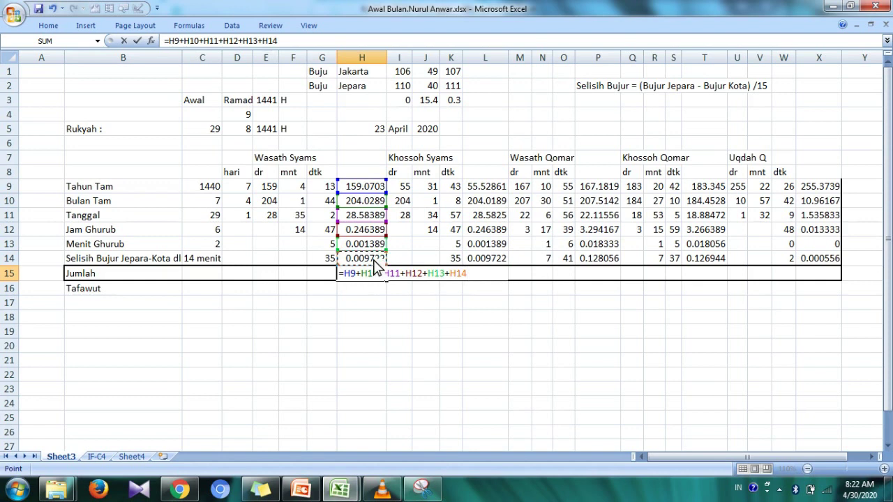
key("Return")
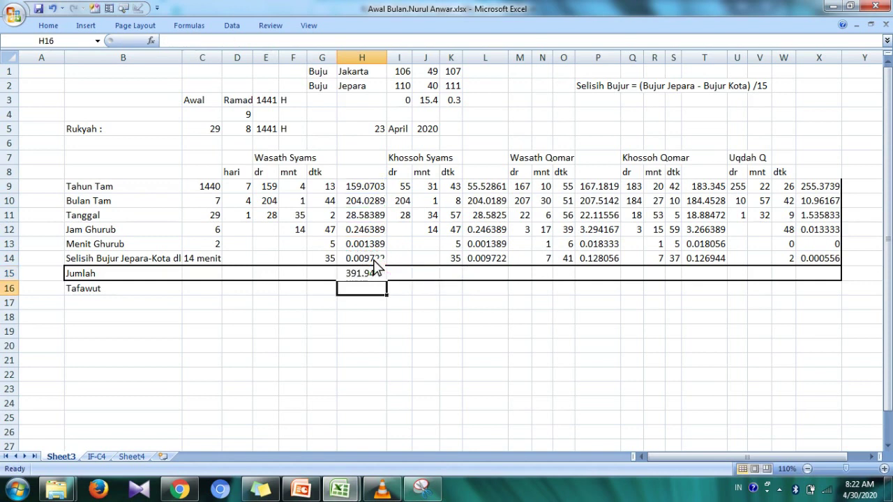
- Wrap H15's sum in MOD(...,360) so the Jumlah shows 31.94056
left_click(371, 274)
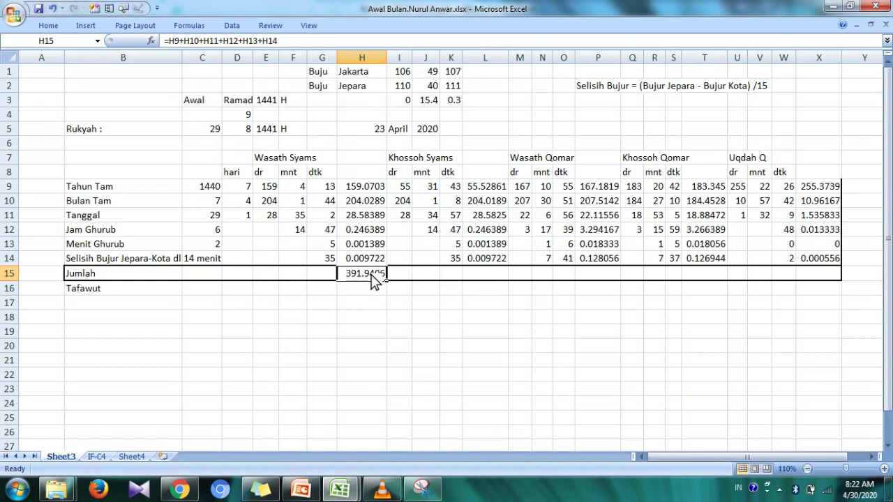
double_click(374, 275)
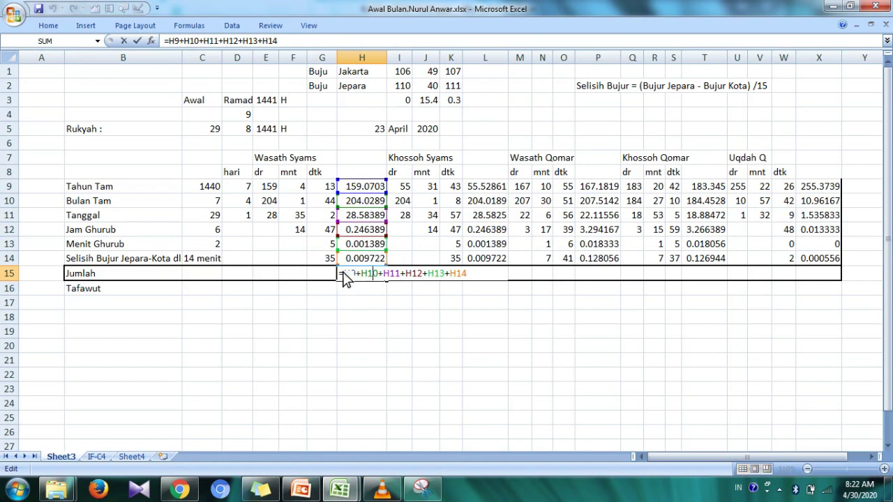
key("Return")
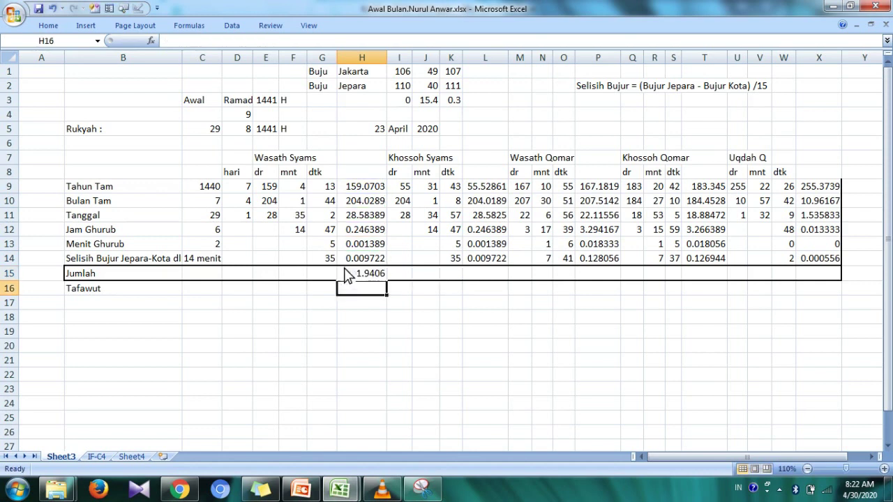
left_click(347, 274)
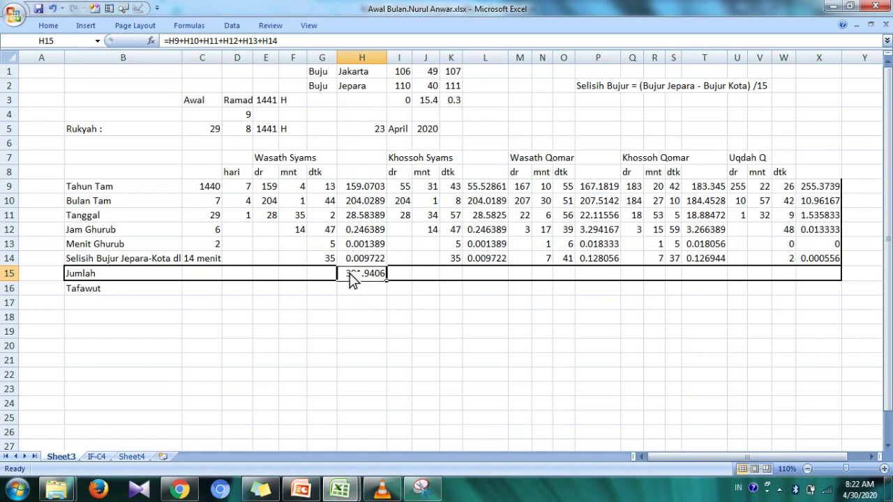
double_click(347, 274)
type("mod(")
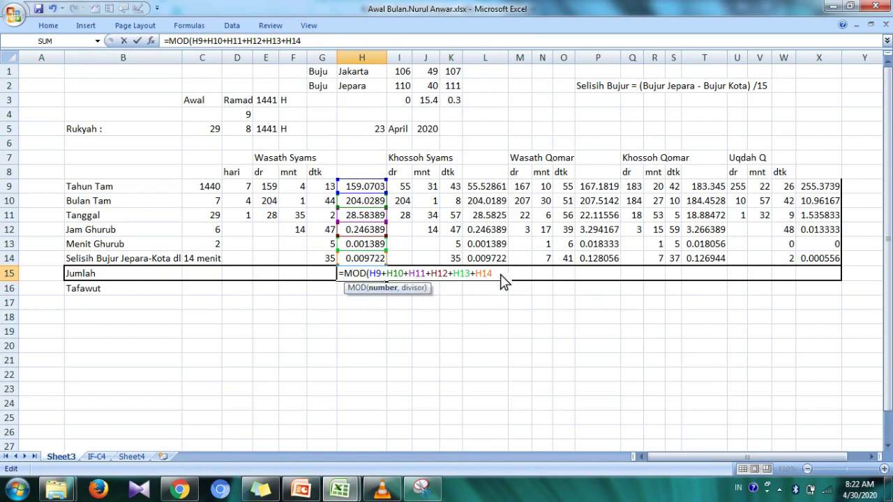
type(",")
type("360)")
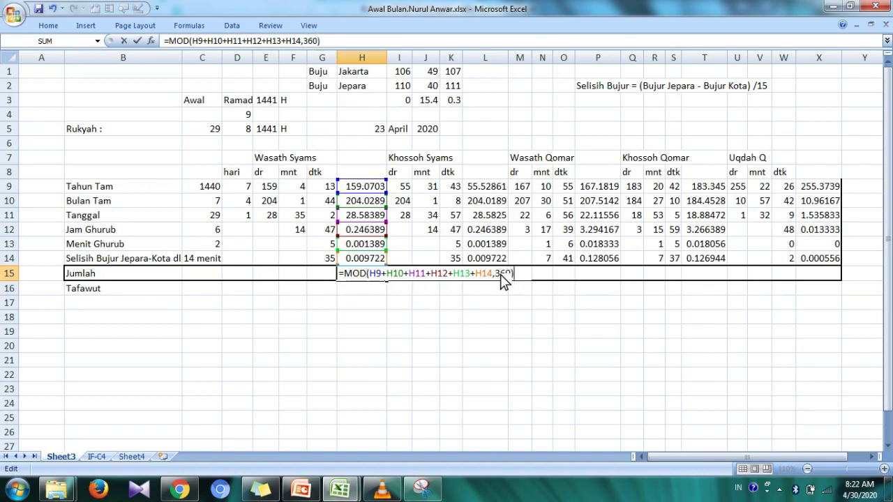
key("Return")
key("Up")
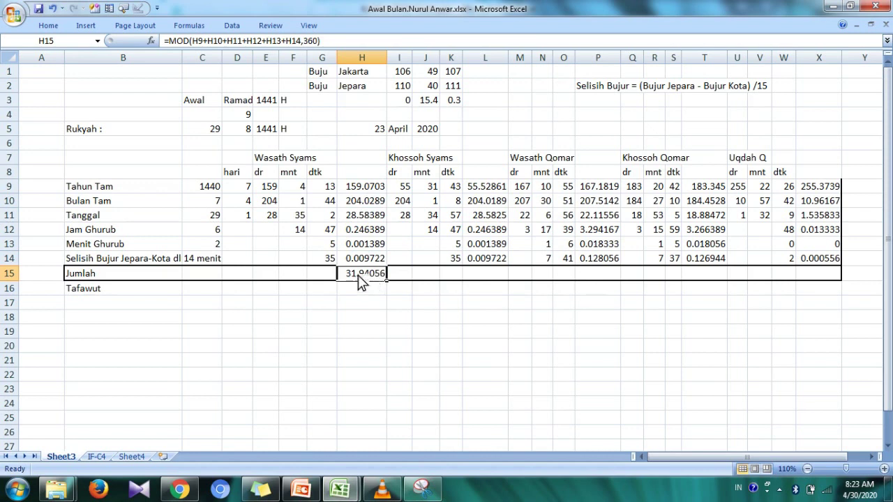
left_click(268, 276)
key("Right")
key("Right")
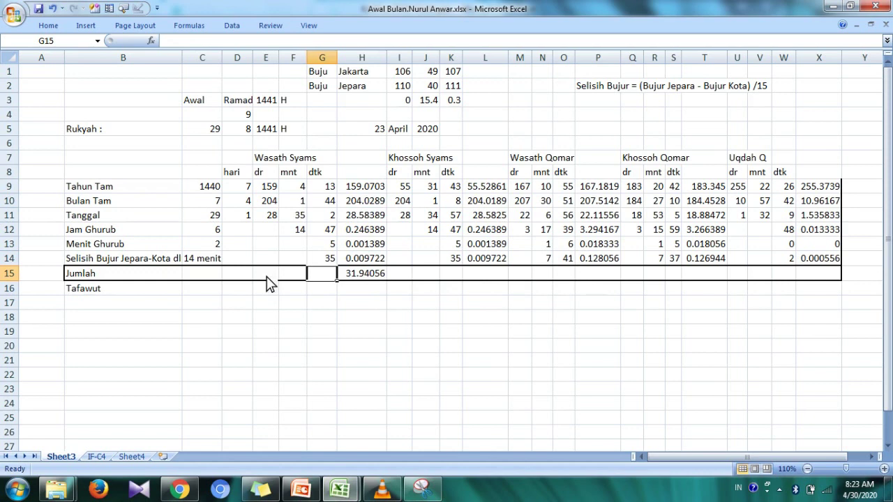
key("Right")
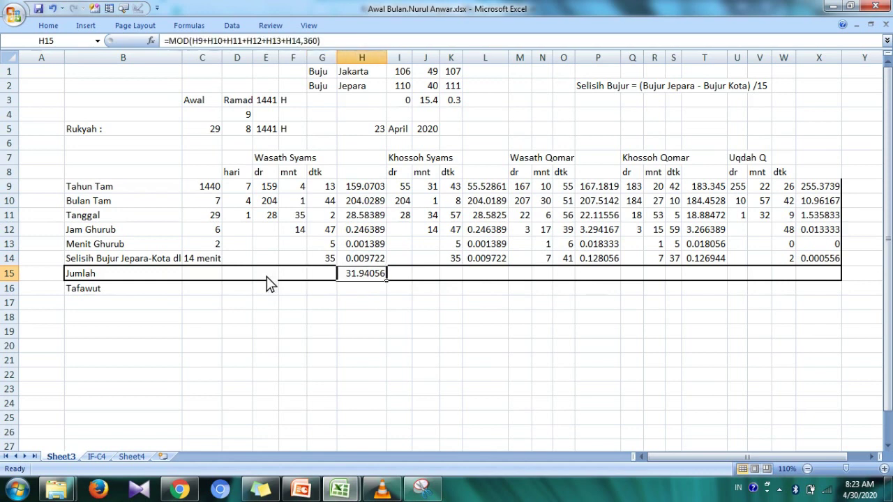
- Enter =TRUNC(H15,0) in E15 to get 31 whole degrees
key("Left")
key("Left")
key("Left")
type("=trun")
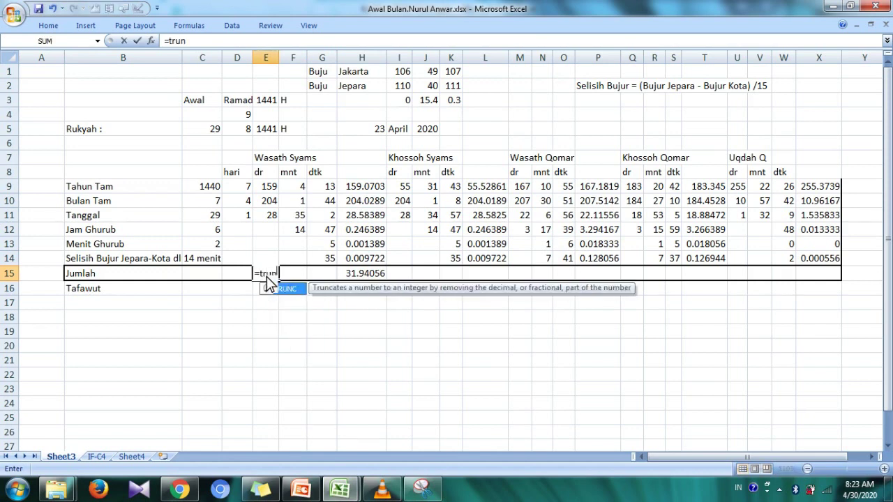
double_click(296, 286)
left_click(365, 276)
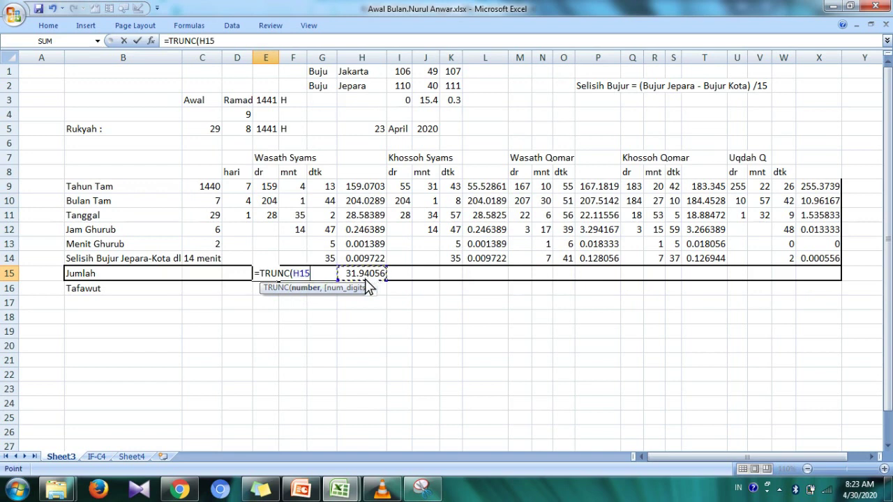
type(",0")
type(")")
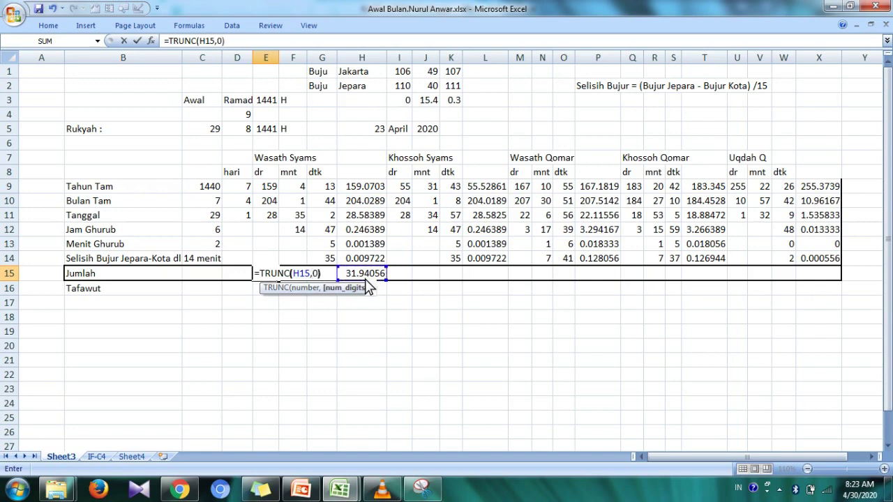
key("Return")
- Enter =(H15-E15)*60 in F15 to get 56.4 minutes
key("Up")
key("Right")
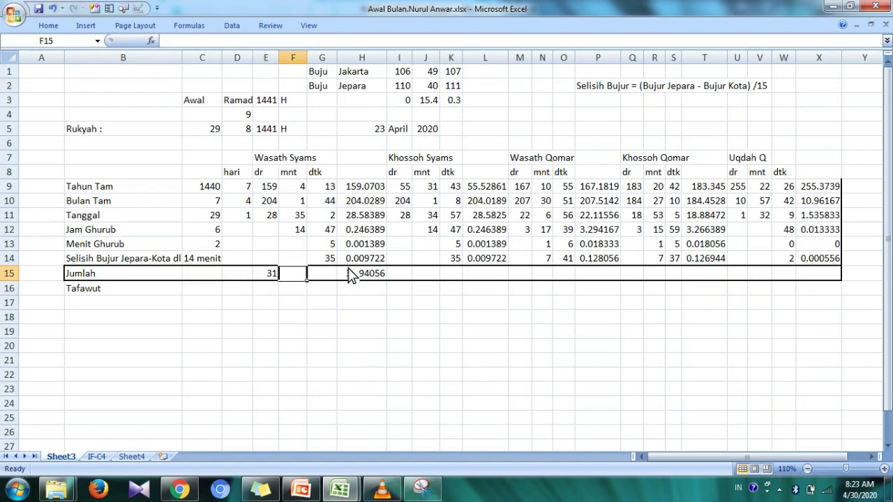
type("=")
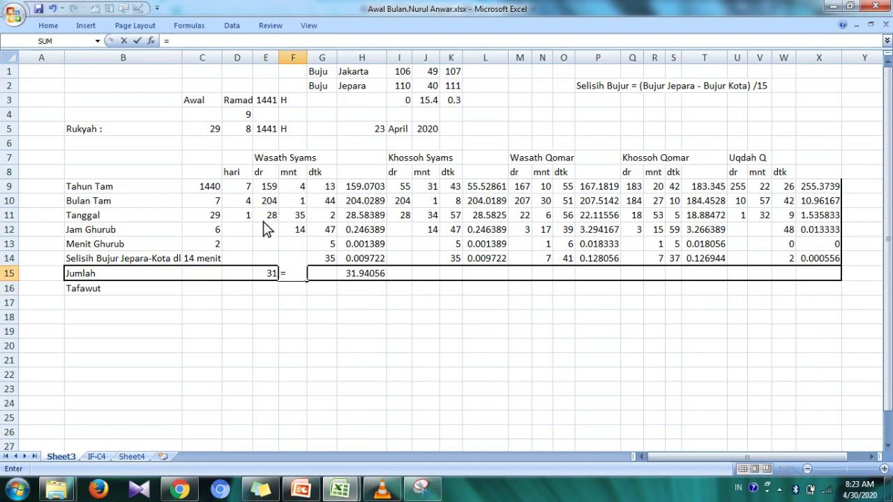
type("(")
left_click(369, 274)
type("-")
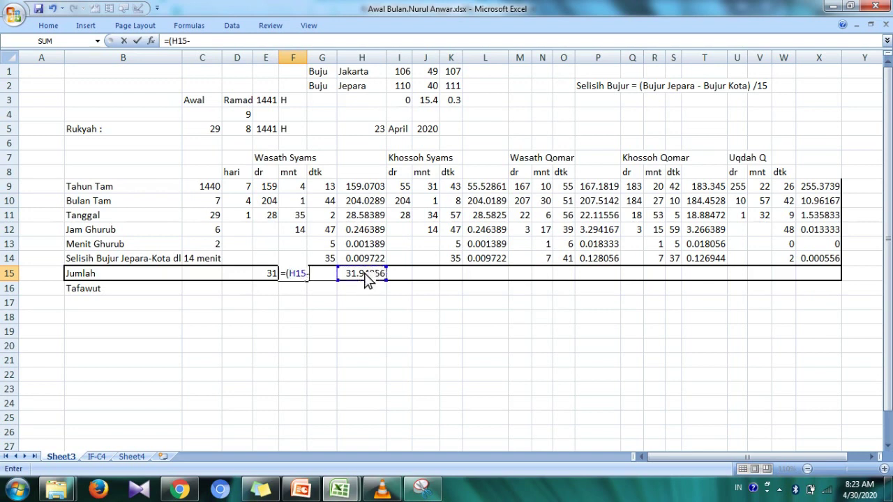
left_click(264, 275)
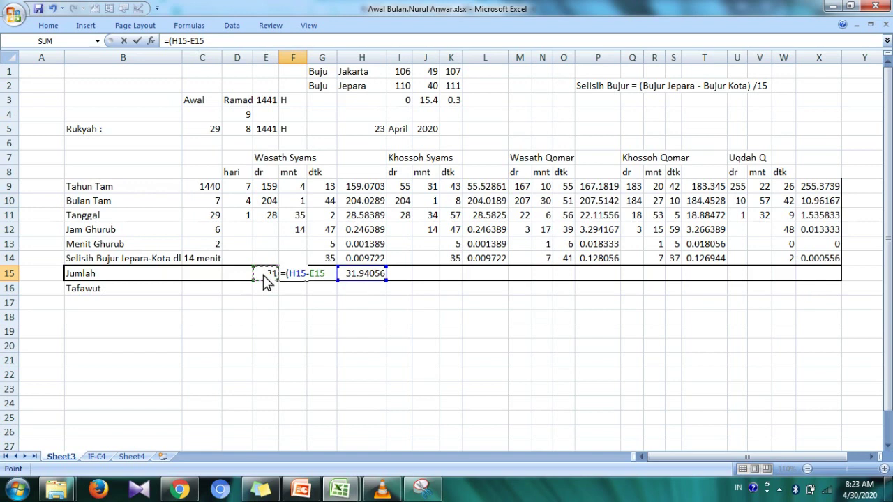
type(")*")
type("60")
key("Return")
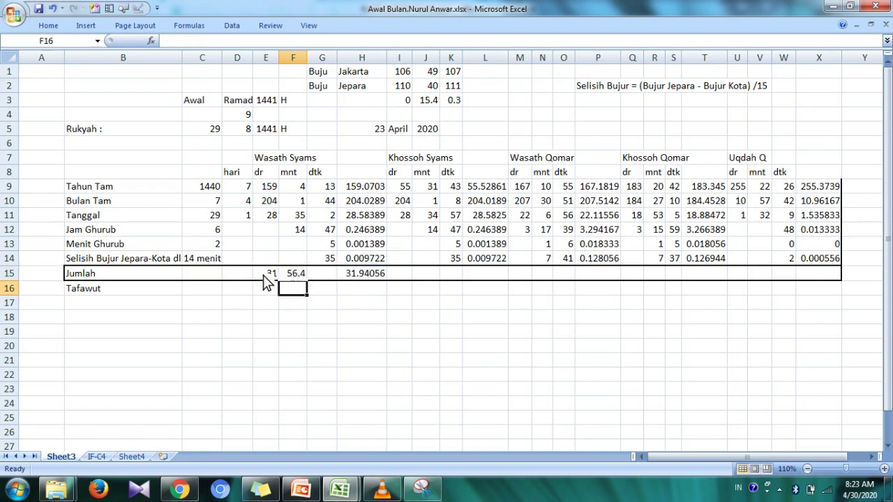
- Change F15 to =TRUNC((H15-E15)*60,0) so the minutes show 56
key("Up")
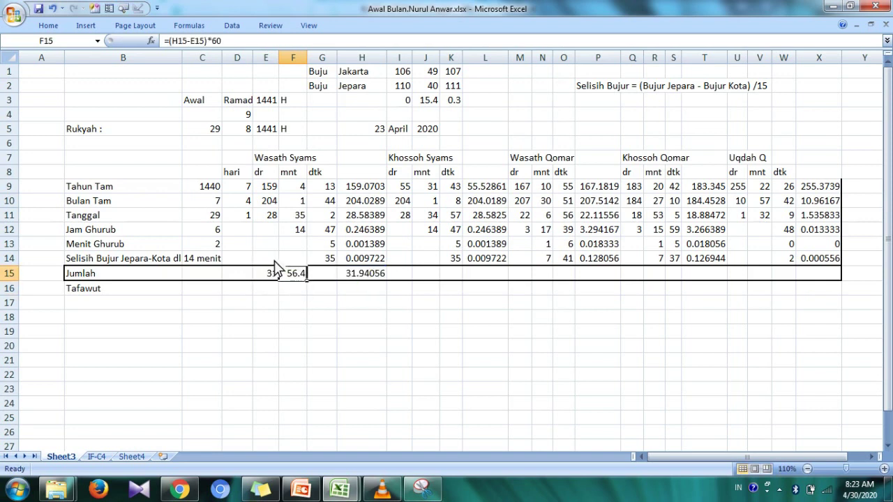
double_click(296, 276)
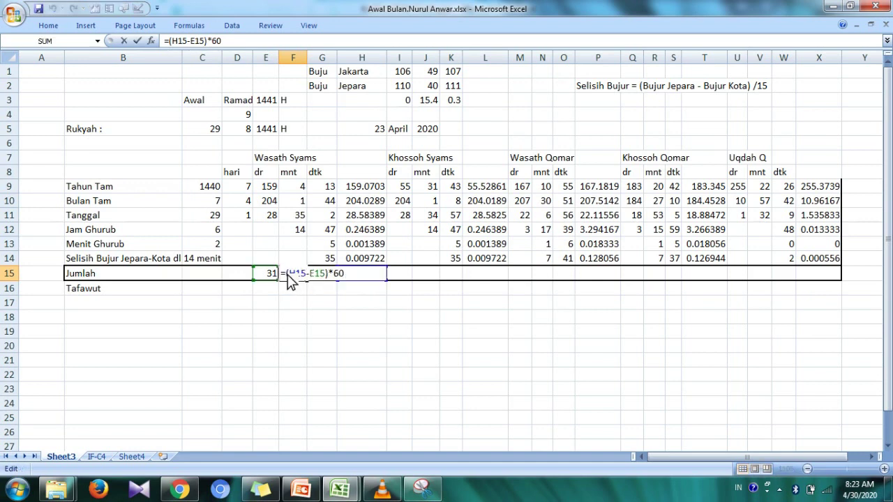
type("trun")
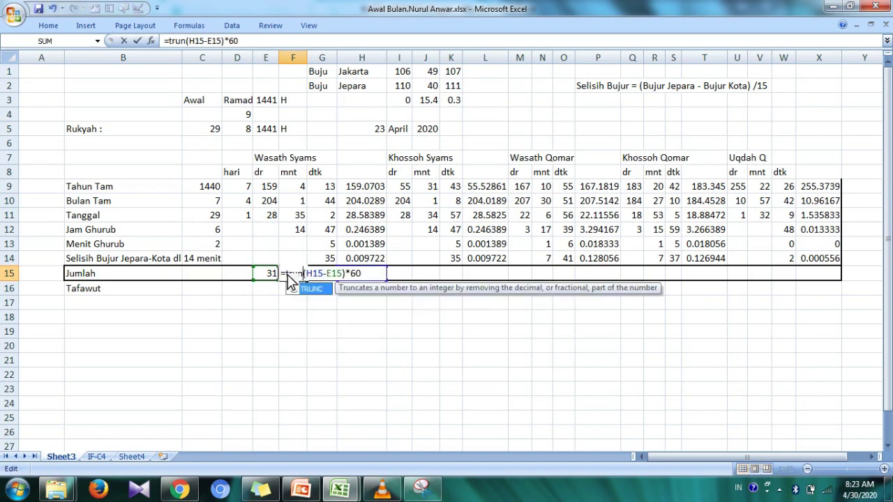
double_click(314, 289)
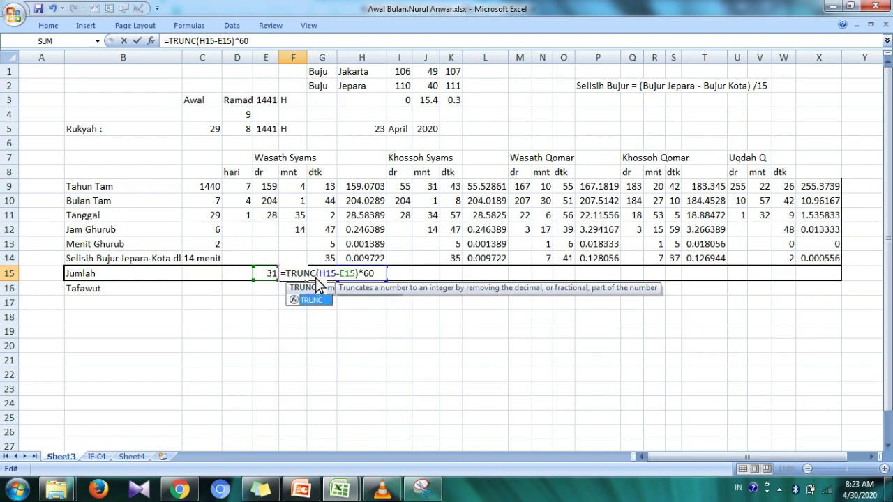
type("(")
left_click(382, 278)
type(",")
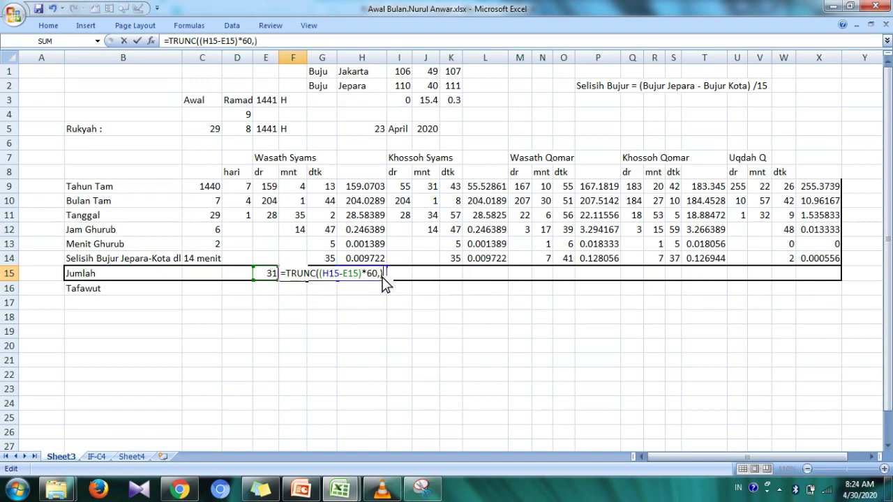
type("0)")
key("Return")
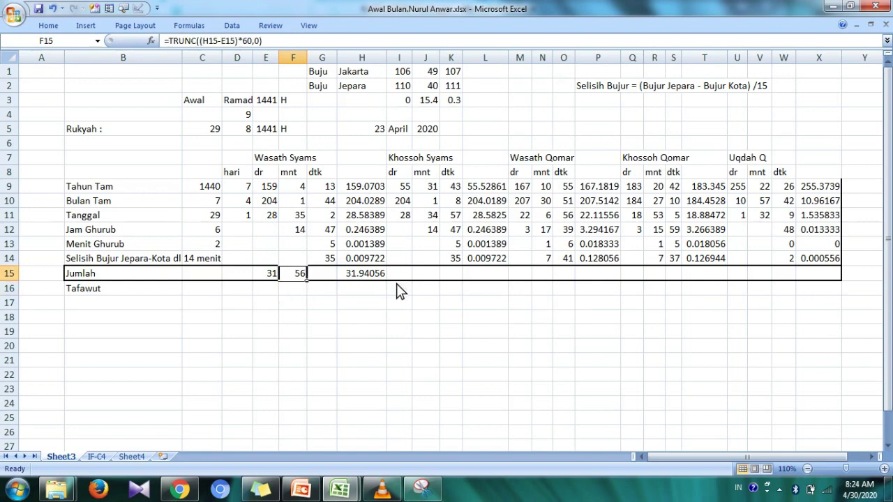
- Enter =(H15-E15-F15/60)*3600 in G15 so the seconds show 26
key("Right")
type("=")
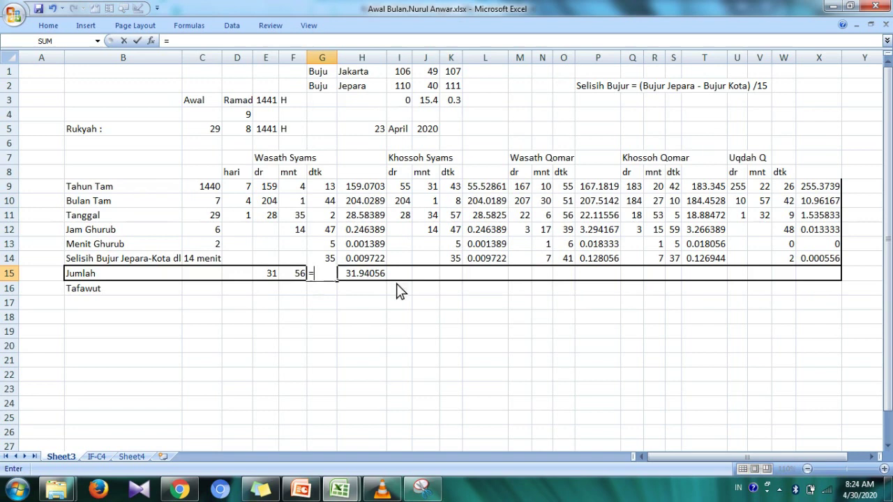
type("(")
left_click(375, 279)
type("-")
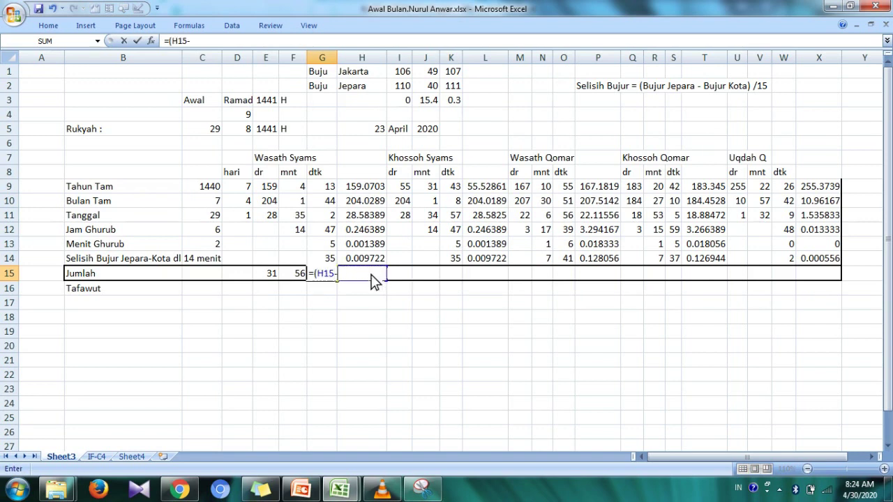
left_click(264, 277)
type("-")
left_click(293, 284)
type("/60)")
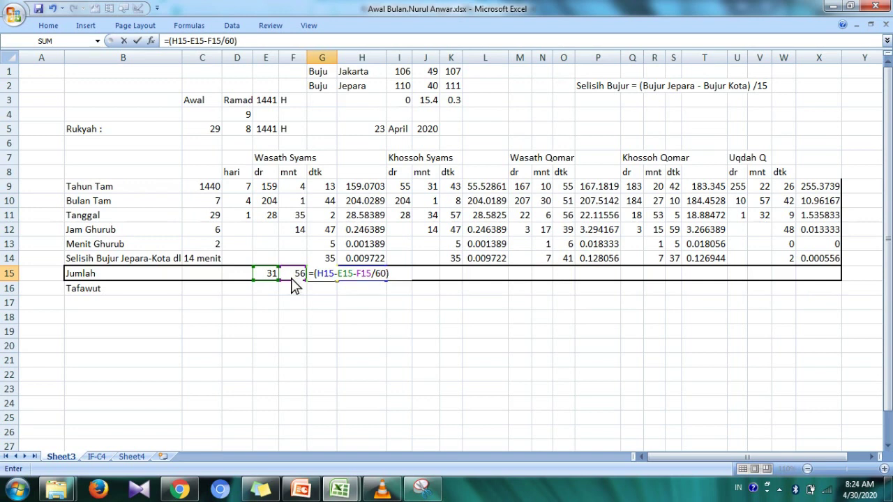
type("*")
type("3600")
key("Return")
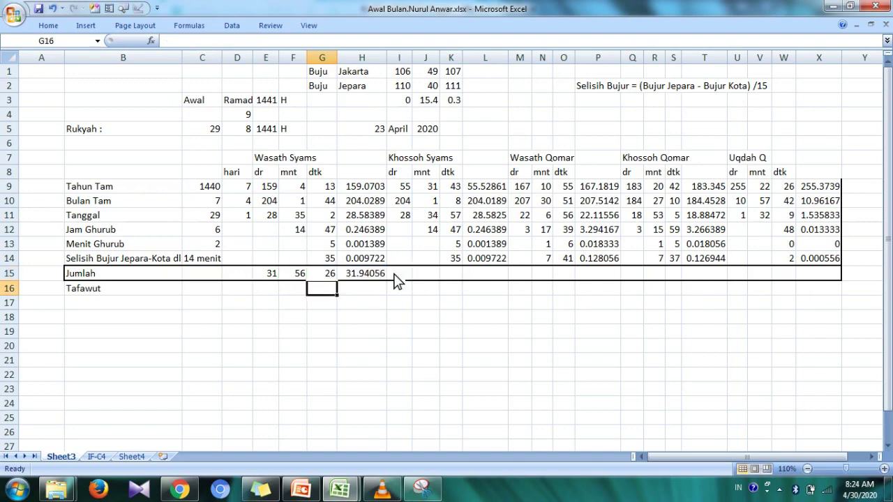
key("Up")
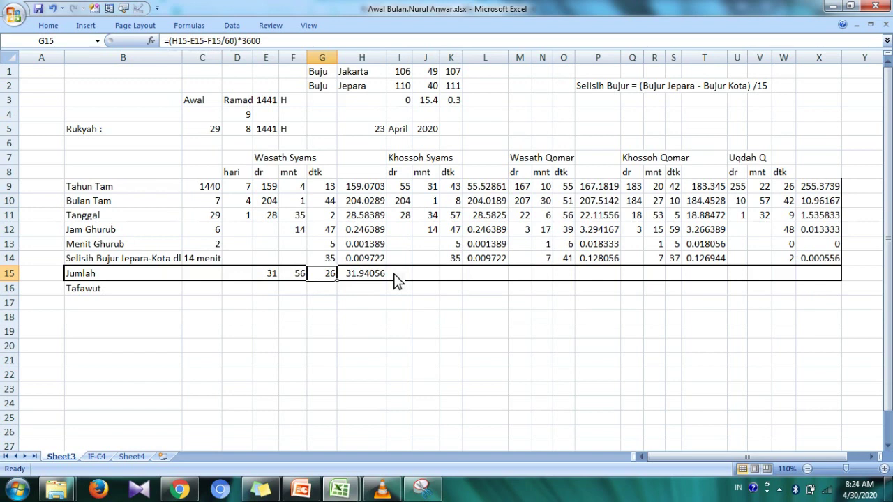
key("Left")
key("Left")
key("Left")
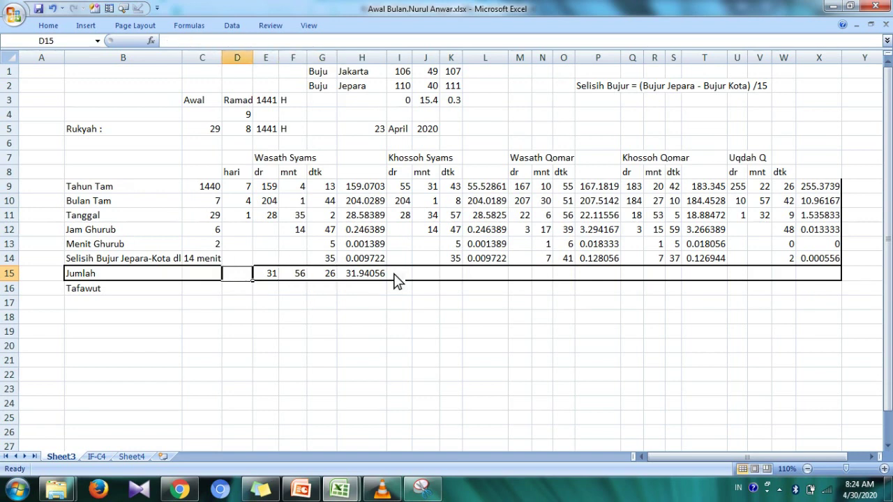
- Copy the Jumlah formulas in E15:H15
key("Right")
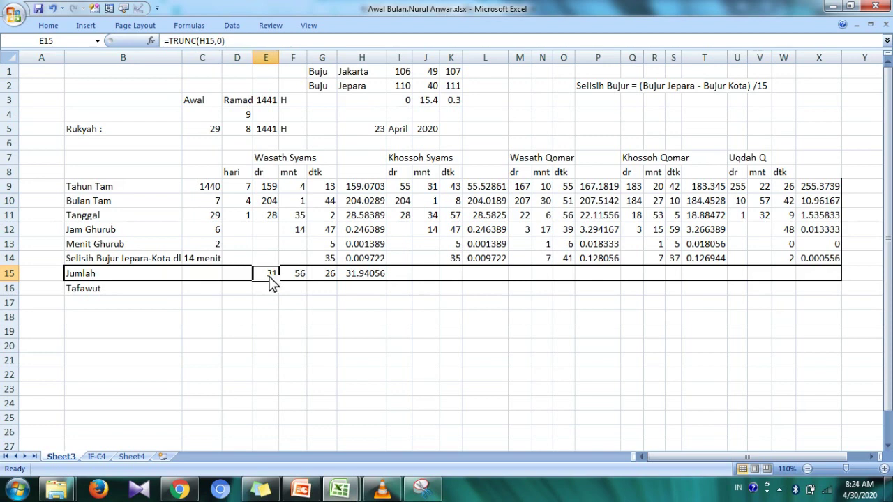
left_click_drag(401, 278, 811, 278)
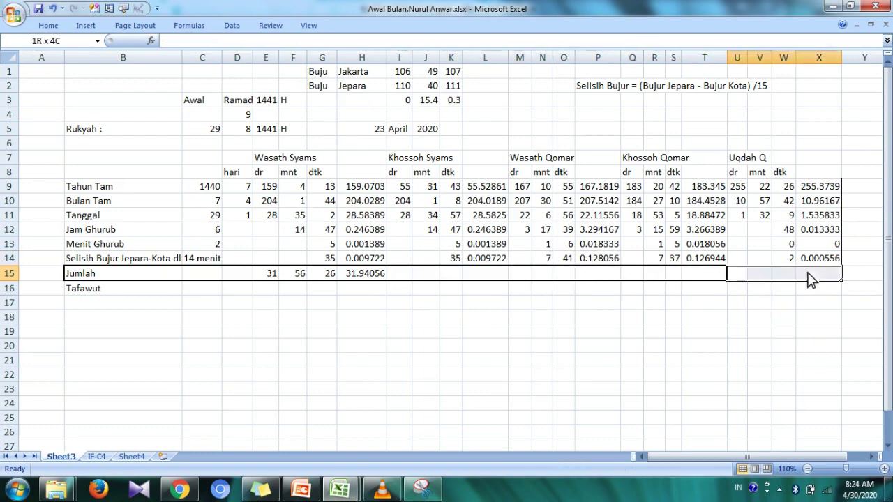
left_click(453, 321)
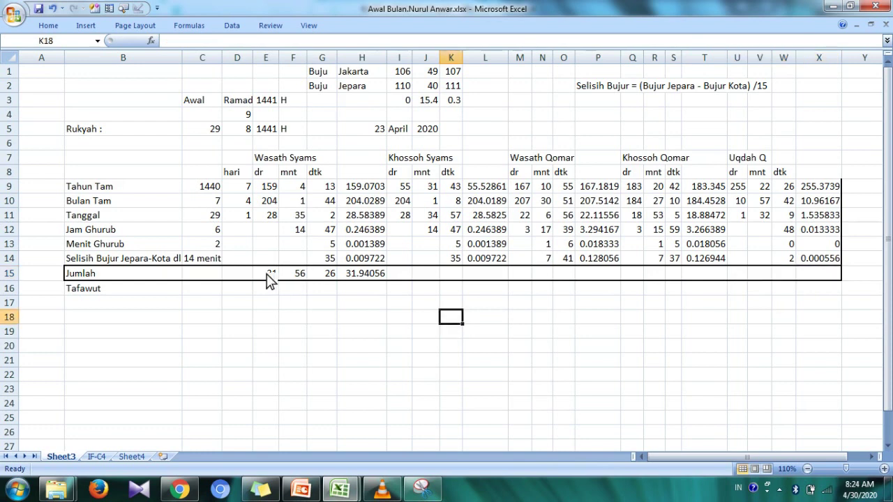
left_click_drag(271, 279, 359, 281)
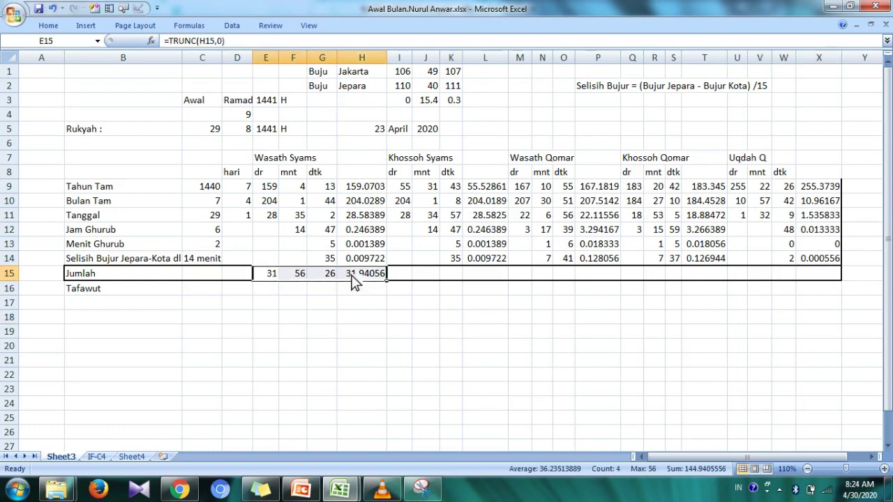
right_click(353, 279)
left_click(419, 91)
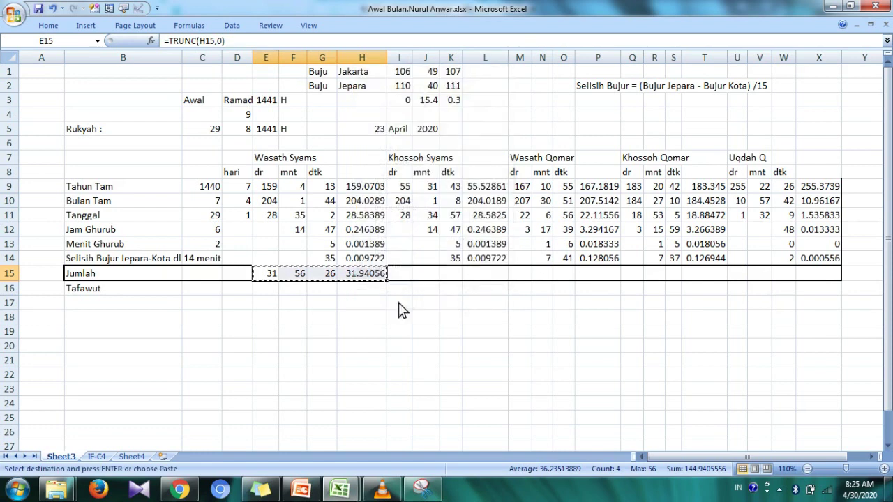
left_click(404, 278)
right_click(404, 277)
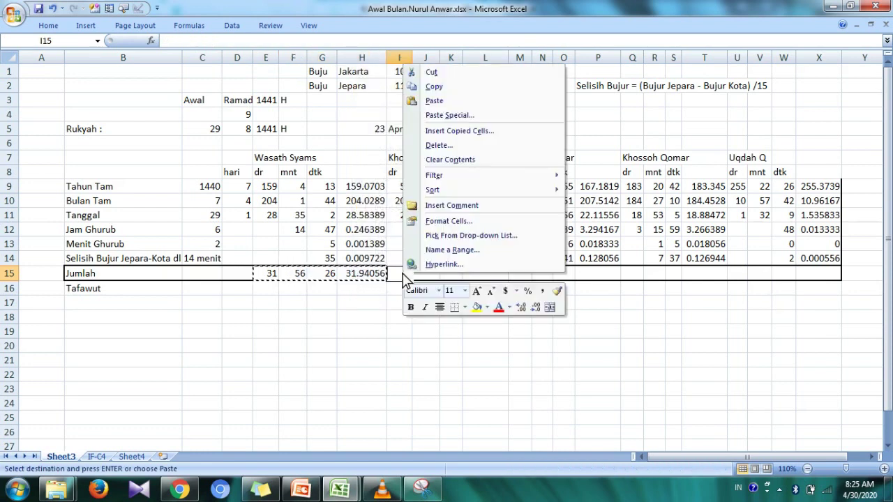
left_click(466, 105)
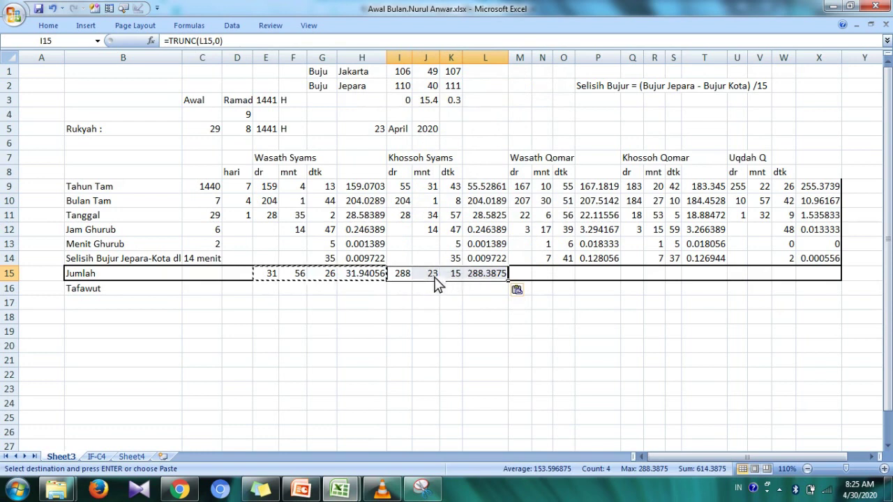
left_click(479, 277)
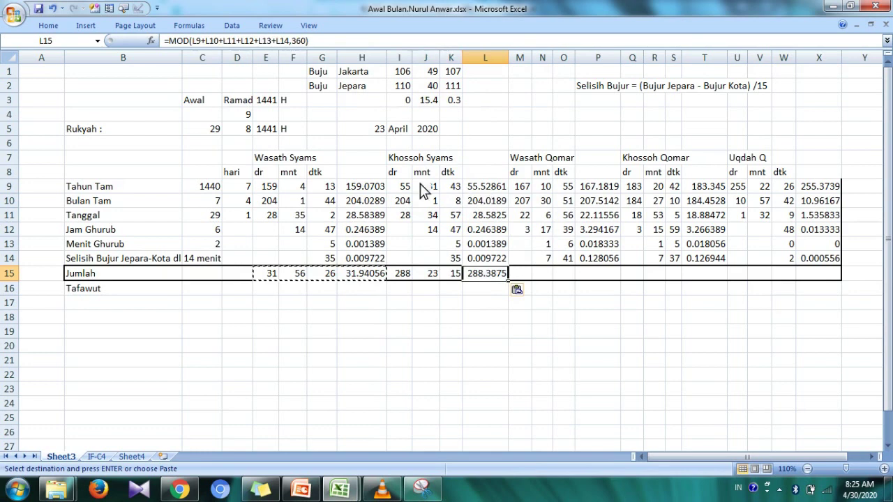
left_click_drag(403, 187, 507, 269)
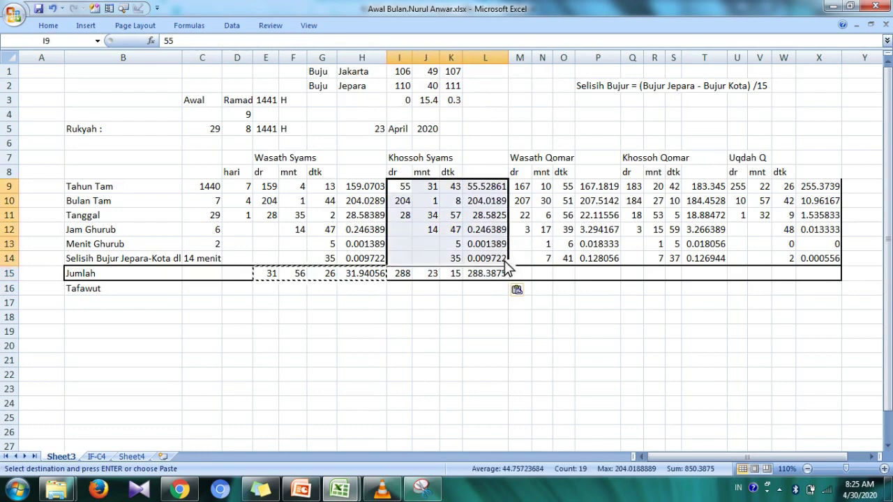
- Paste them at M15 so Wasath Qomar reads 40° 15' 8", then check P15
left_click(527, 278)
right_click(528, 279)
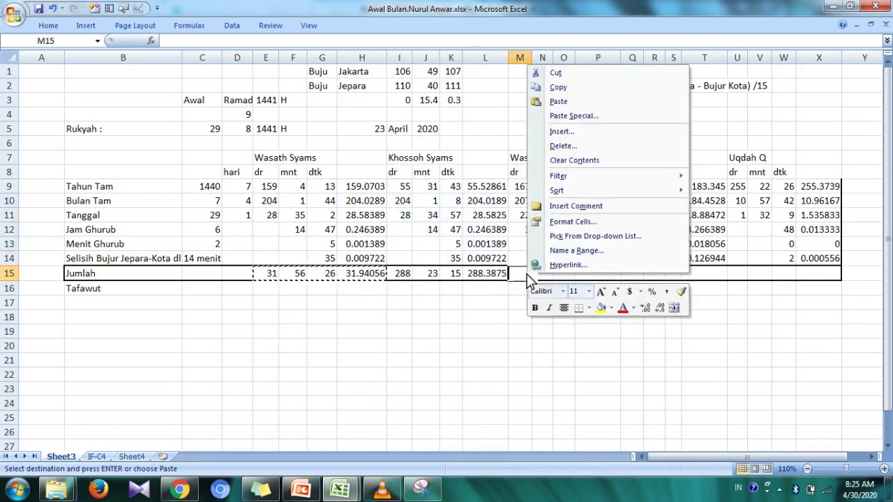
left_click(572, 103)
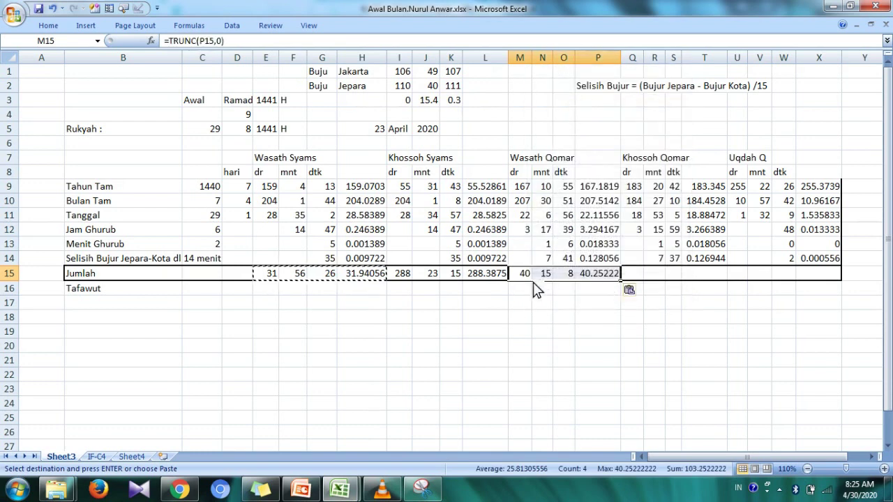
left_click(585, 274)
double_click(585, 274)
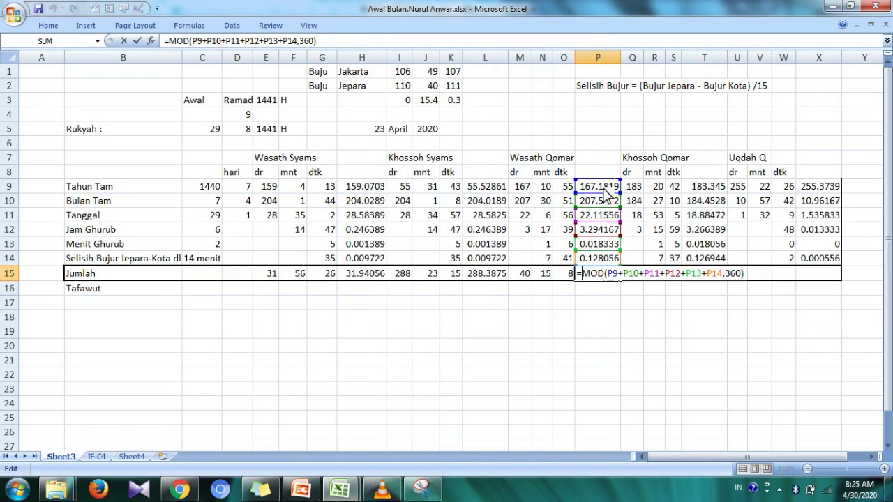
- Copy the Jumlah total formulas in E15:H15
key("Return")
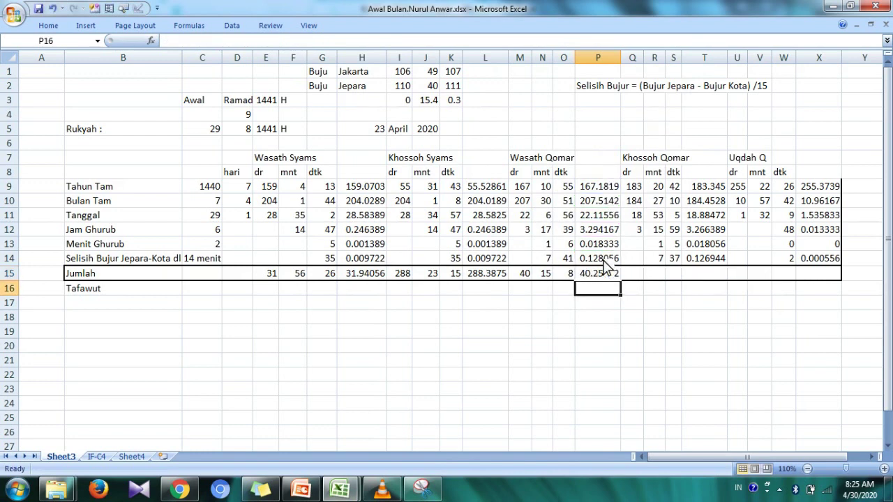
left_click(638, 277)
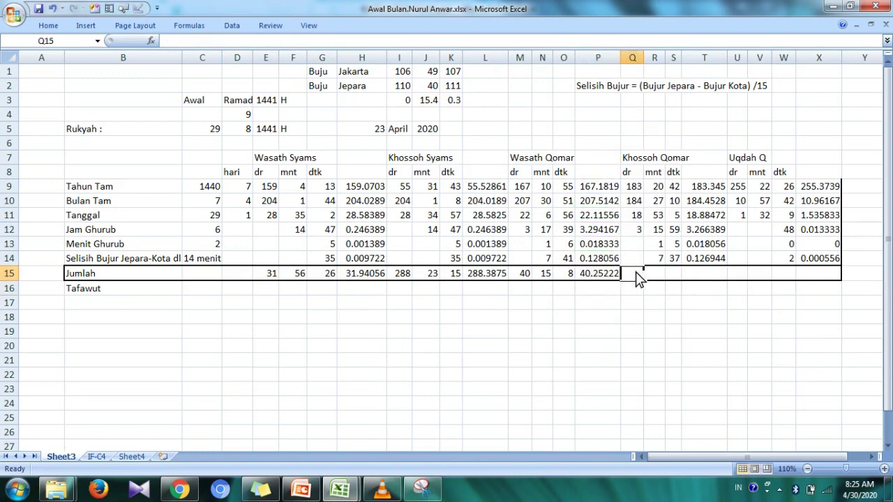
right_click(638, 277)
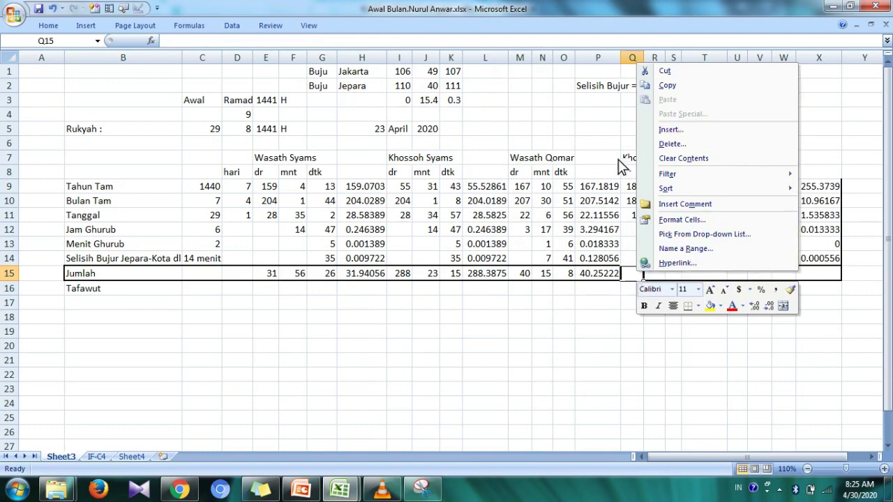
key("Escape")
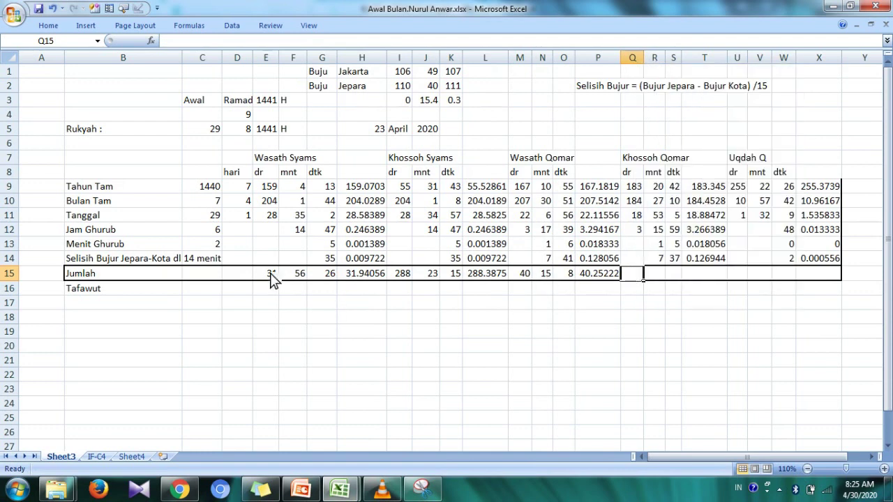
left_click_drag(272, 279, 356, 279)
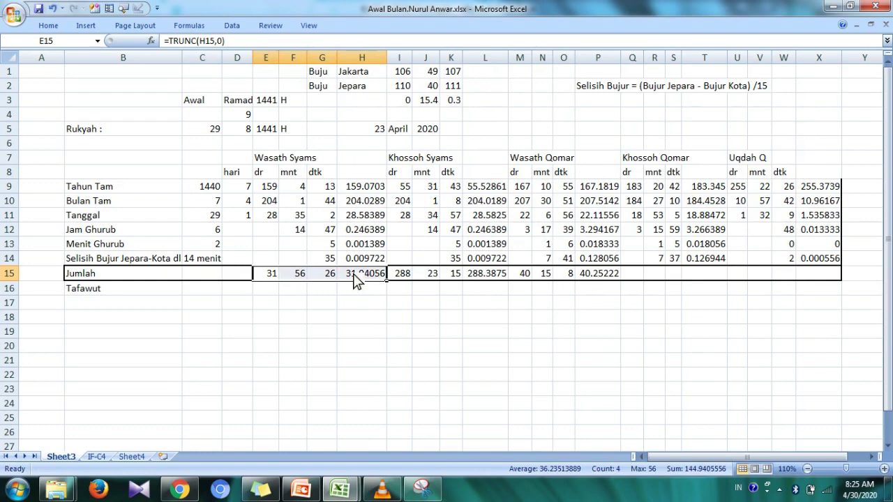
key("ctrl+c")
right_click(356, 277)
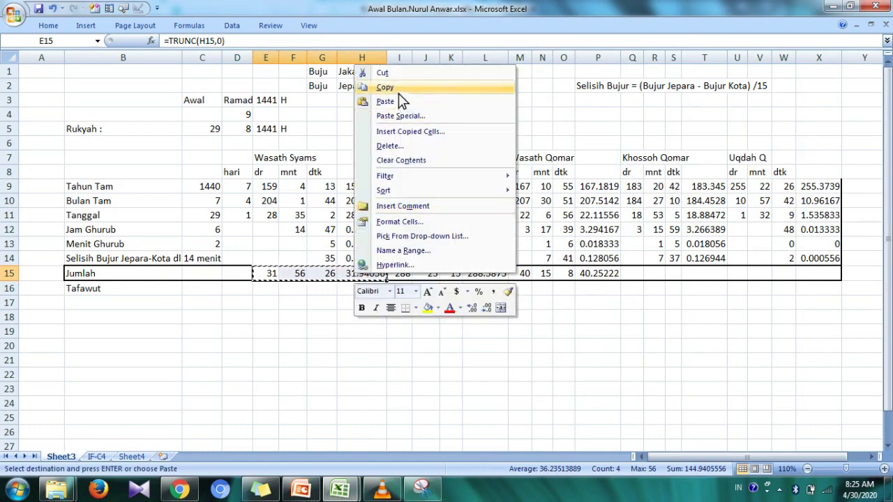
left_click(385, 88)
- Paste the Jumlah formulas into Q15:T15 and U15:X15
right_click(638, 274)
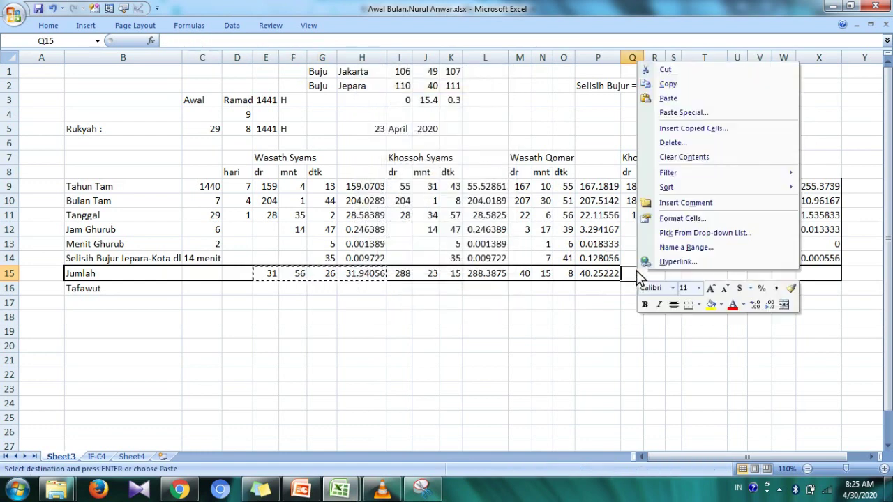
left_click(677, 99)
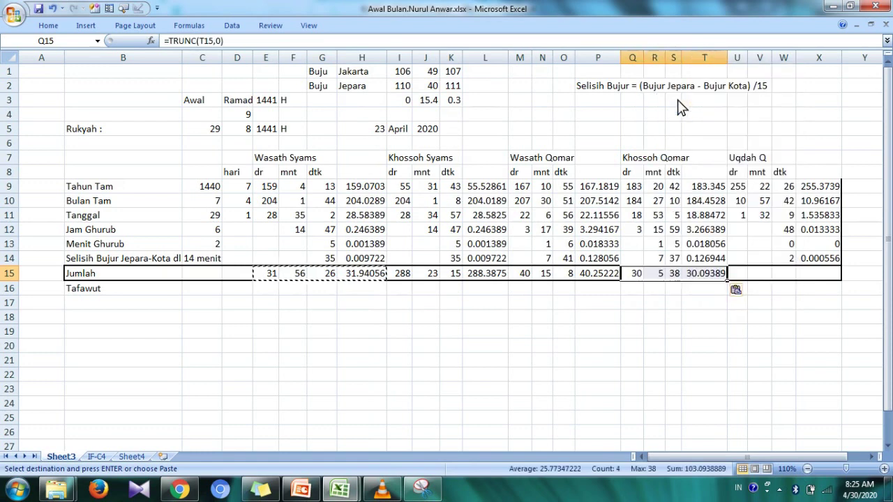
left_click(741, 276)
right_click(740, 274)
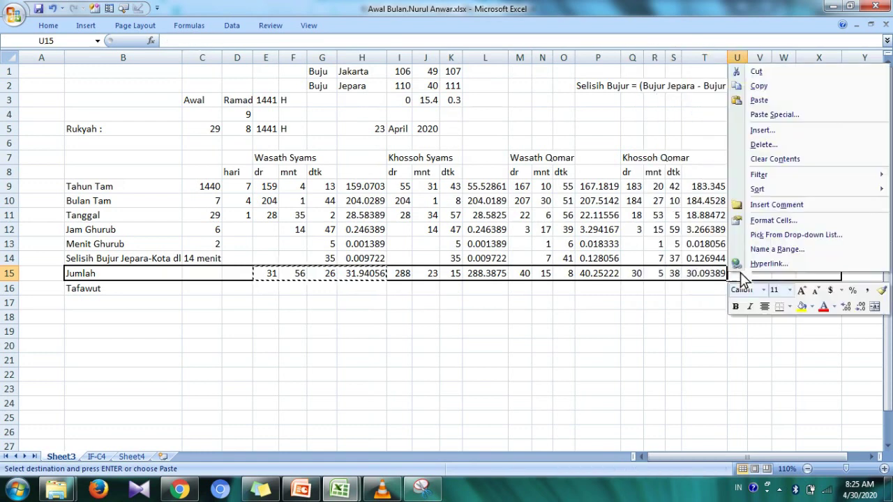
left_click(760, 100)
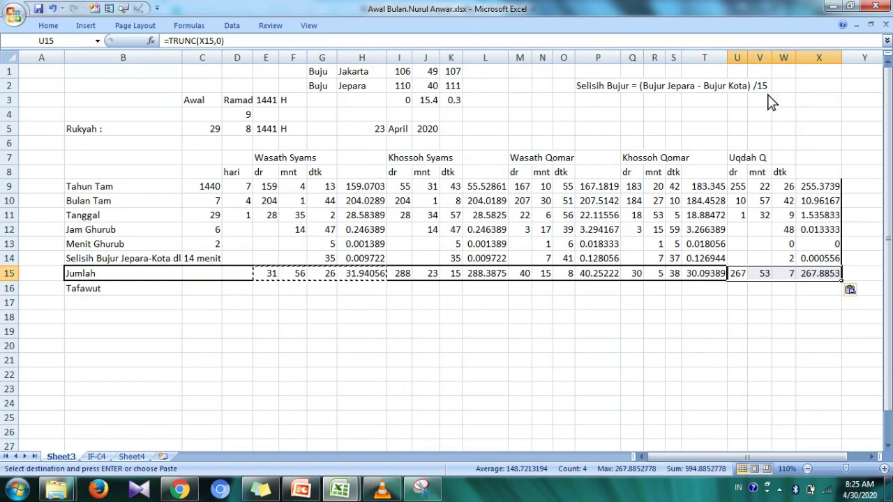
- Enter =D9+D10+D11 in the Jumlah hari cell D15
left_click(249, 189)
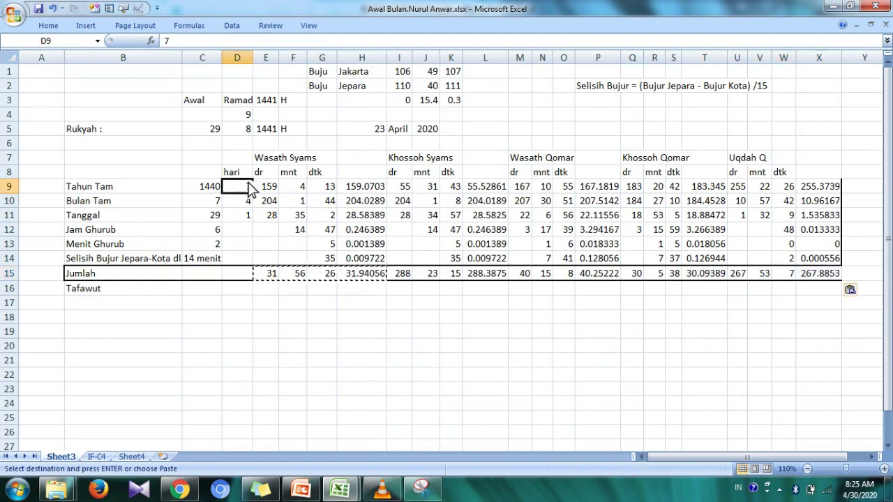
key("Down")
key("Down")
key("Down")
key("Down")
key("Down")
key("Down")
type("=")
left_click(249, 189)
type("+")
left_click(248, 201)
type("+")
left_click(249, 216)
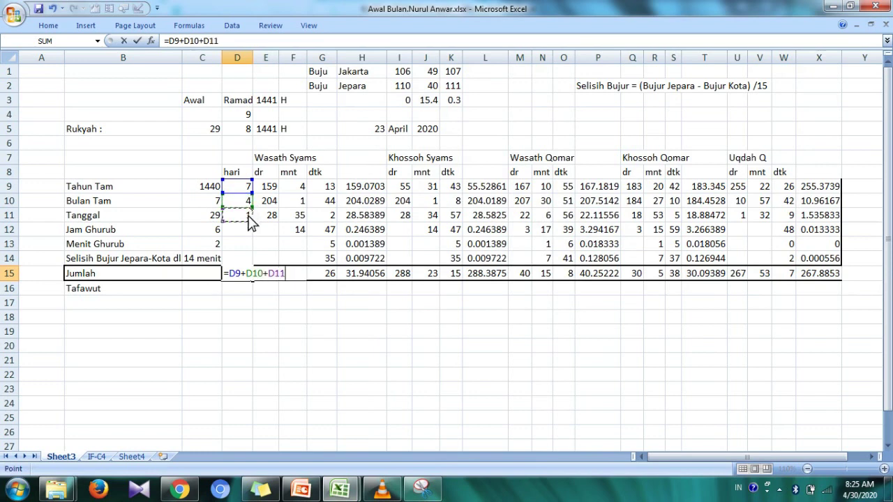
key("Return")
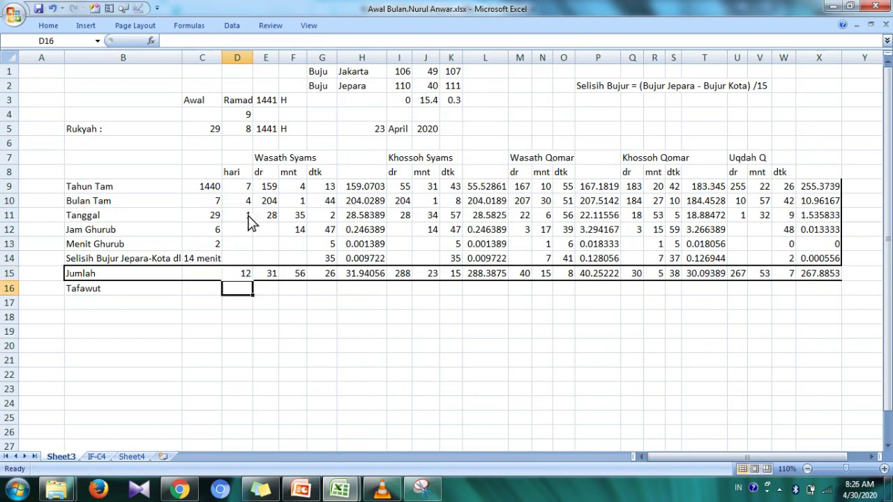
- Change D15 to =MOD(D9+D10+D11,7) so the hari total shows 5
key("Up")
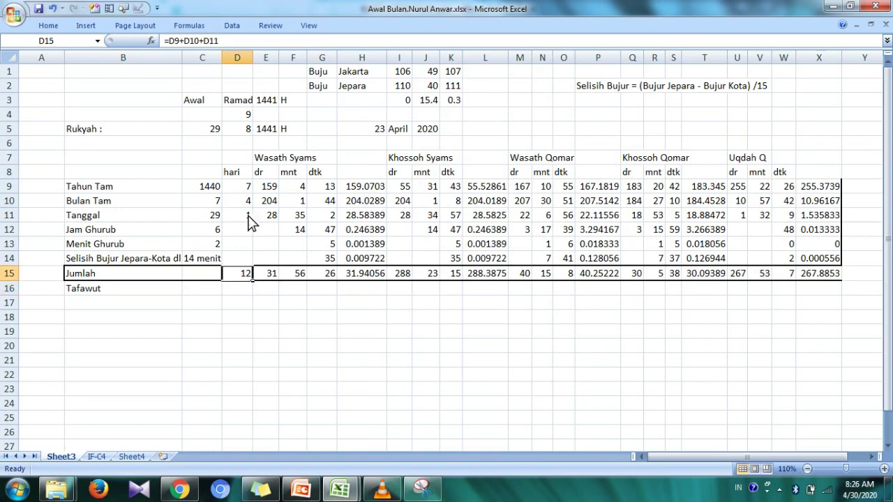
double_click(235, 277)
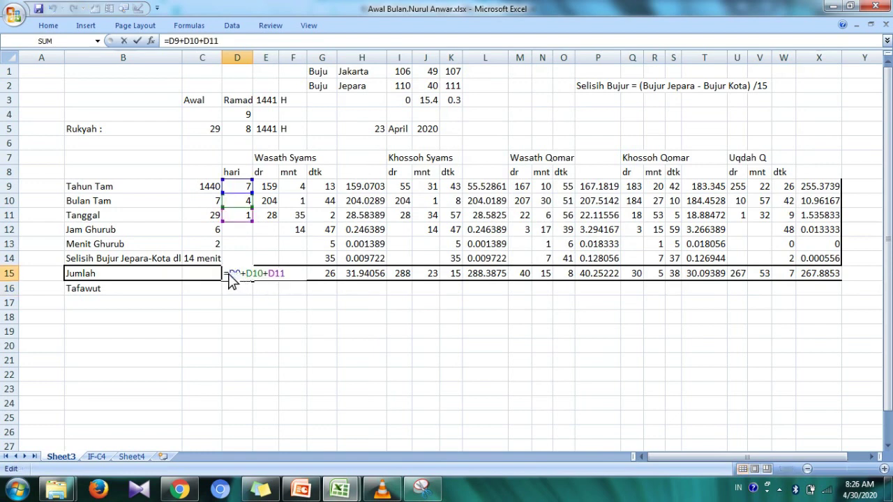
type("M")
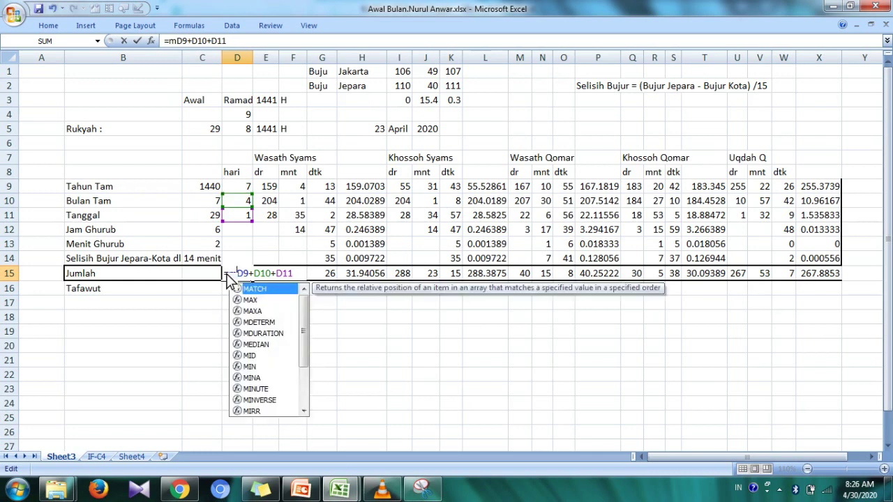
type("OD(")
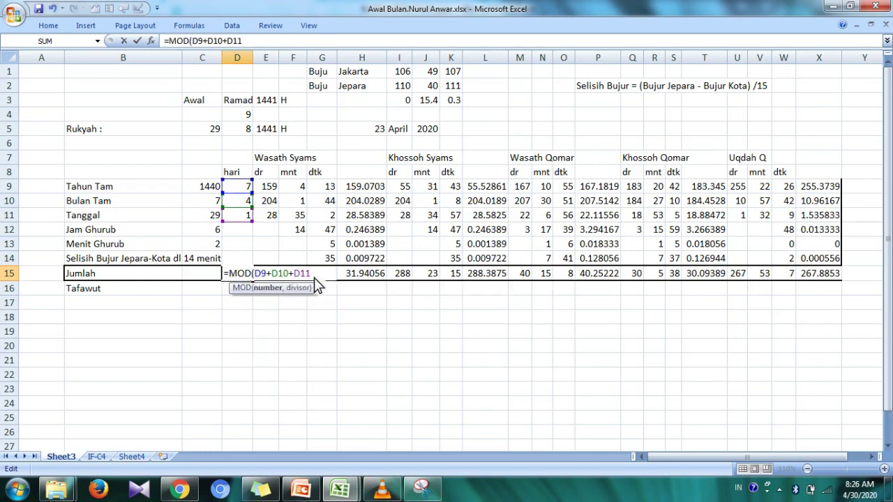
type(",")
type("7)")
key("Return")
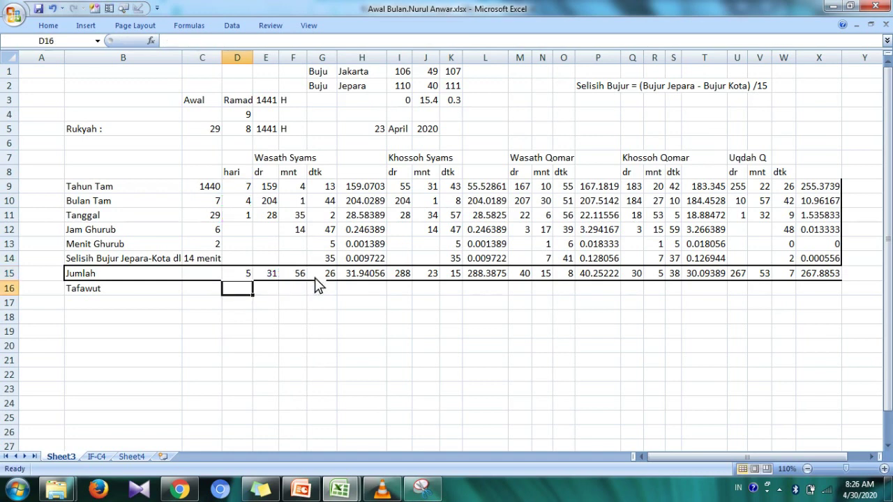
- Extend the B15 row label to 'Jumlah atau Al-Jam'u'
double_click(168, 273)
type("atau Al-Jam'u")
key("Return")
key("Return")
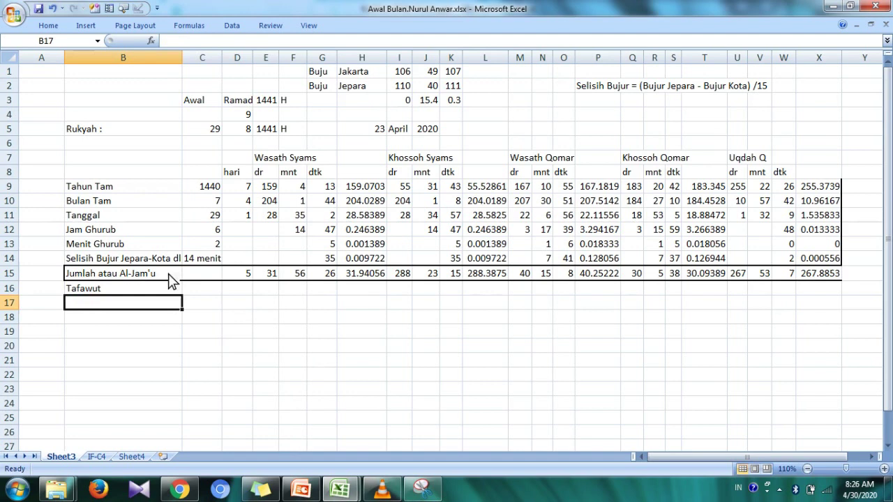
- Enter the label 'Harokat al-Mathlubah' in B17
type("Harokat al-Mathlubah")
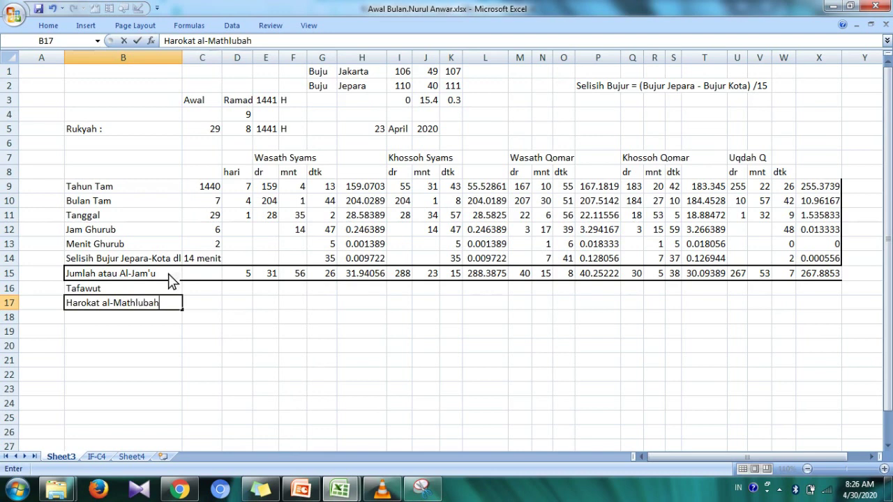
key("Return")
key("Up")
key("Right")
key("Right")
key("Right")
key("Right")
key("Right")
key("Right")
key("Right")
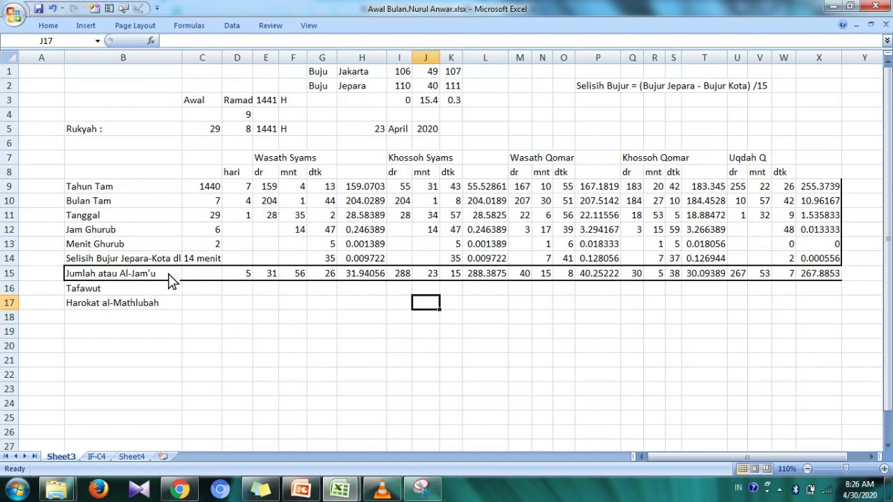
key("Left")
key("Left")
key("Left")
key("Left")
key("Left")
key("Left")
key("Up")
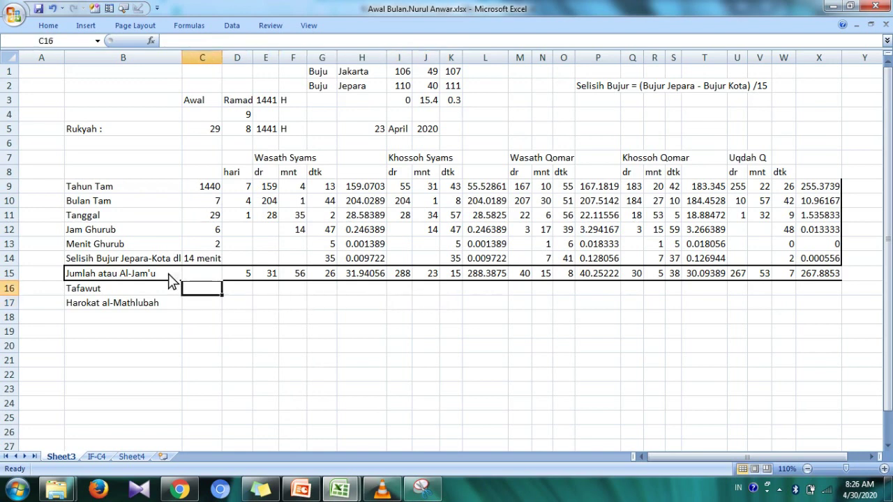
left_click(300, 489)
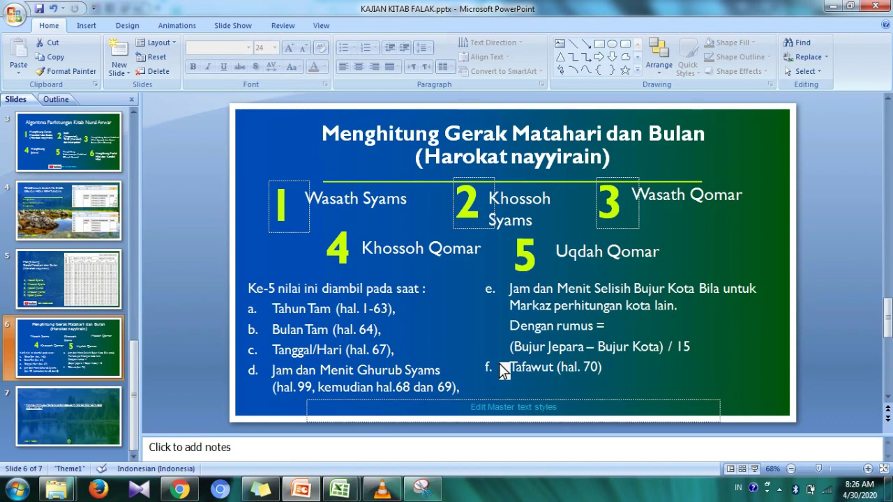
mouse_move(56, 489)
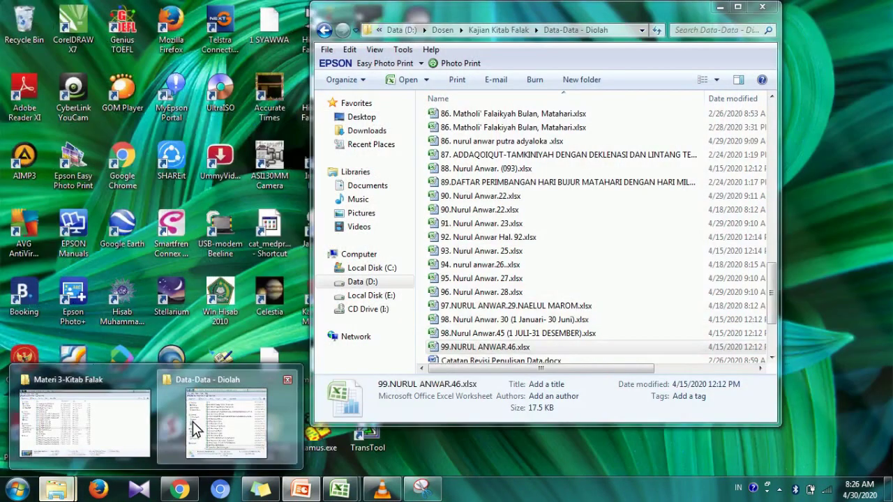
left_click(199, 422)
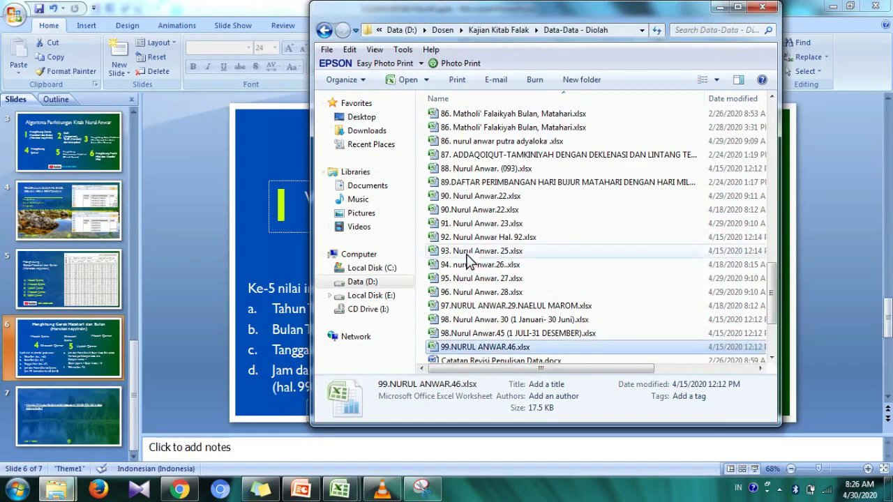
left_click_drag(772, 279, 775, 222)
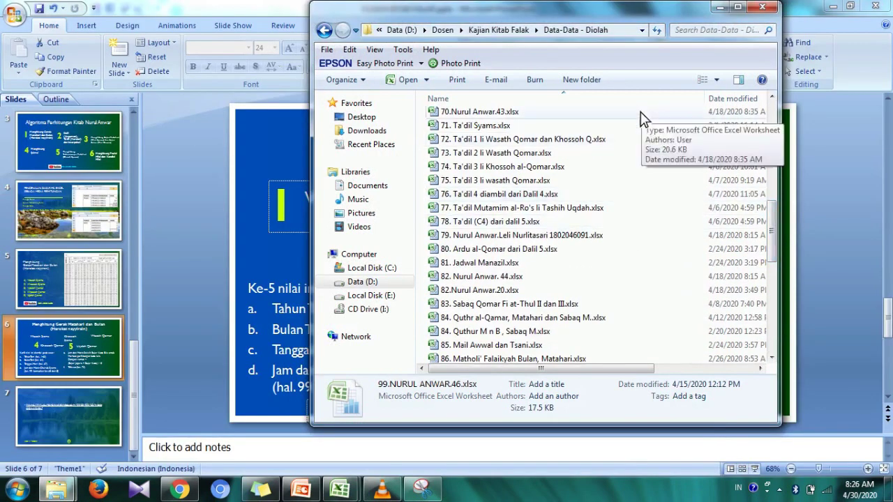
double_click(641, 111)
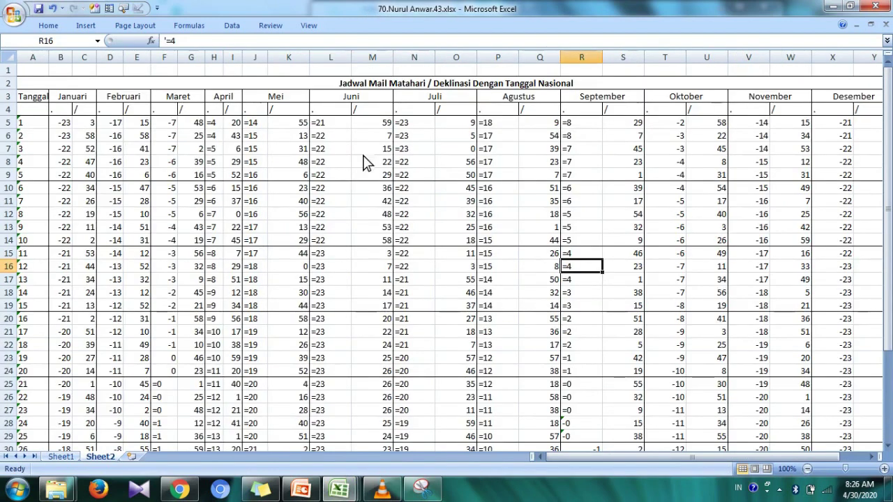
- Review the Jadwal Mail Matahari declination table on Sheet2 and Sheet1, then minimize the workbook
left_click(364, 154)
key("Left")
key("Left")
key("Left")
key("Left")
key("Left")
key("Left")
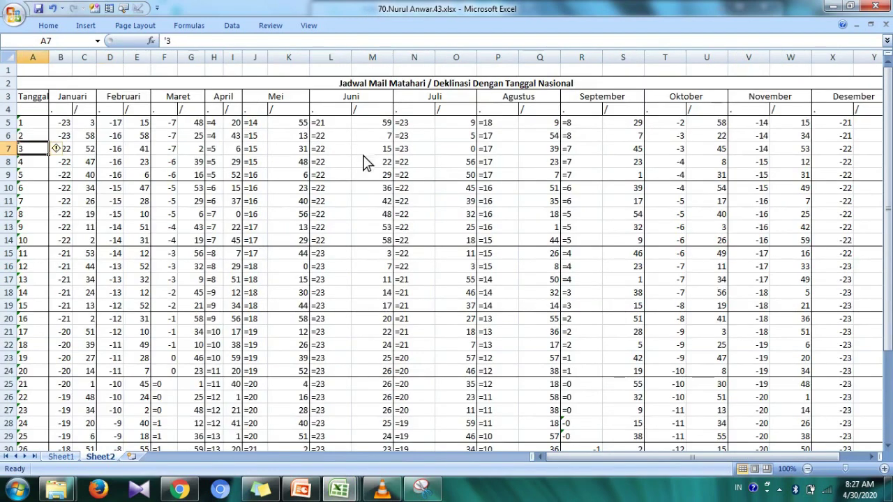
left_click(61, 456)
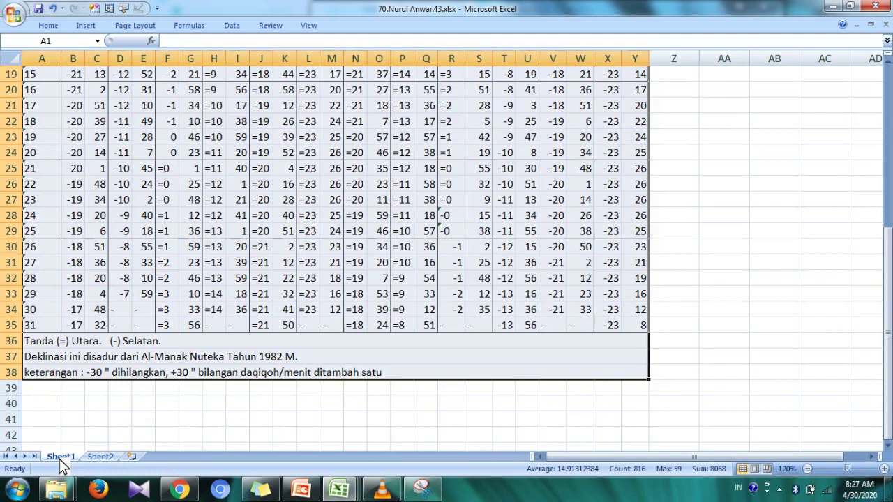
left_click(234, 297)
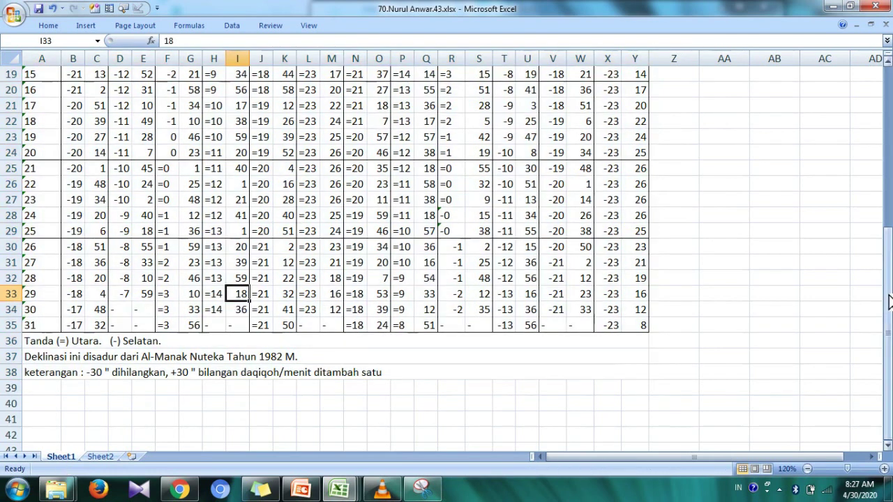
left_click_drag(890, 301, 889, 118)
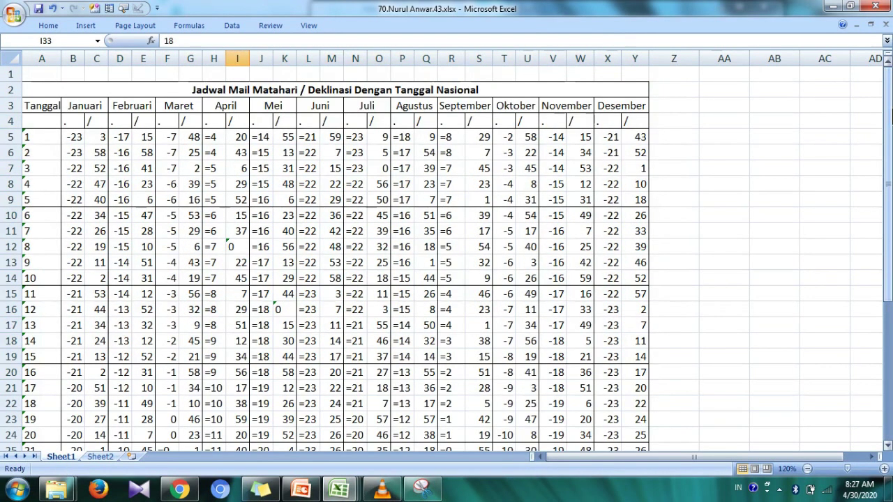
left_click(832, 7)
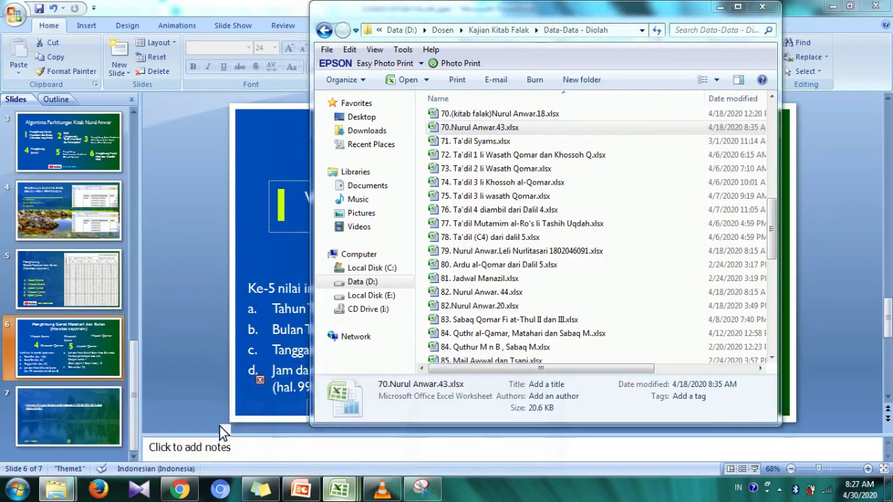
- Switch back to Awal Bulan.Nurul Anwar.xlsx from the Excel taskbar thumbnails
left_click(225, 426)
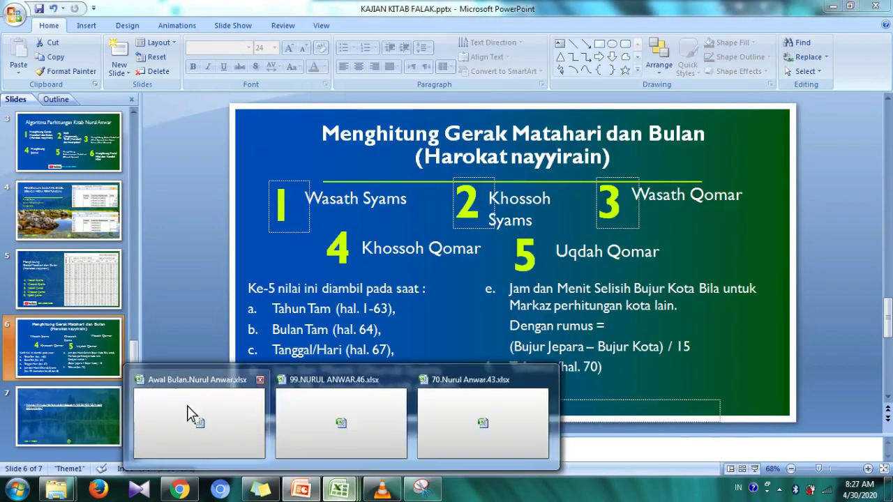
left_click(194, 414)
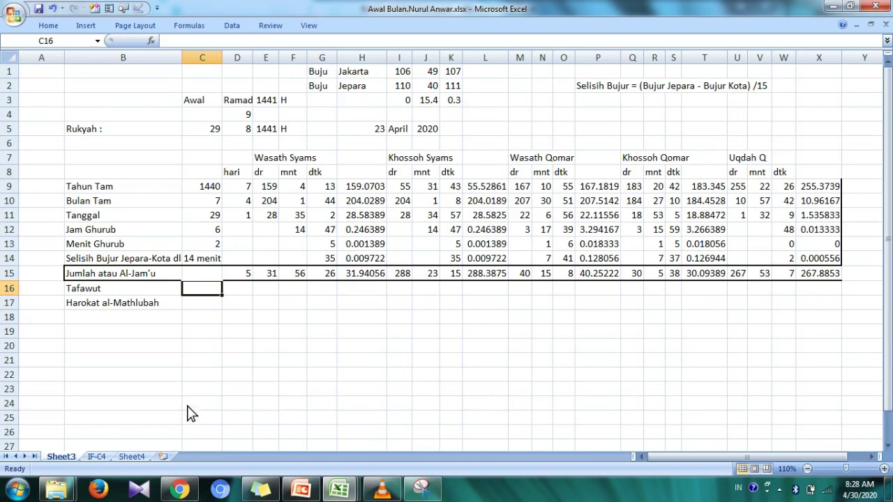
- Apply borders to the Wasath Syams dr, mnt and dtk totals in E15:G15
left_click(244, 276)
left_click_drag(244, 276, 314, 275)
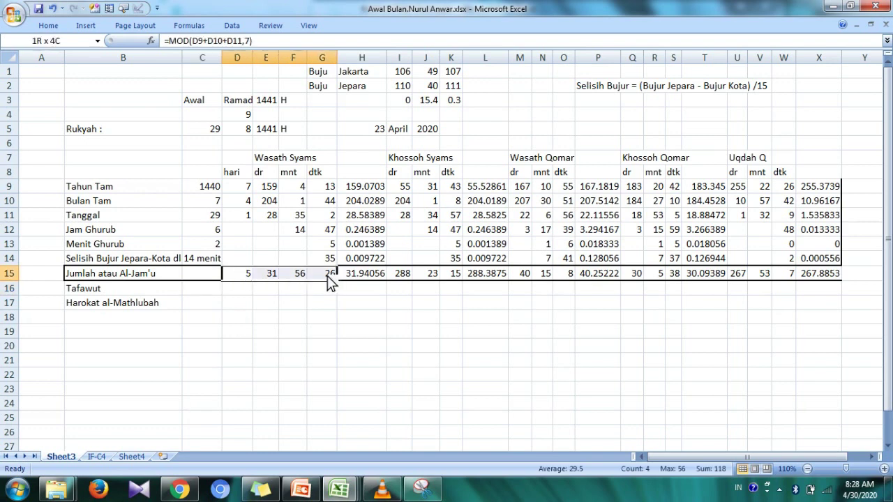
left_click(314, 274)
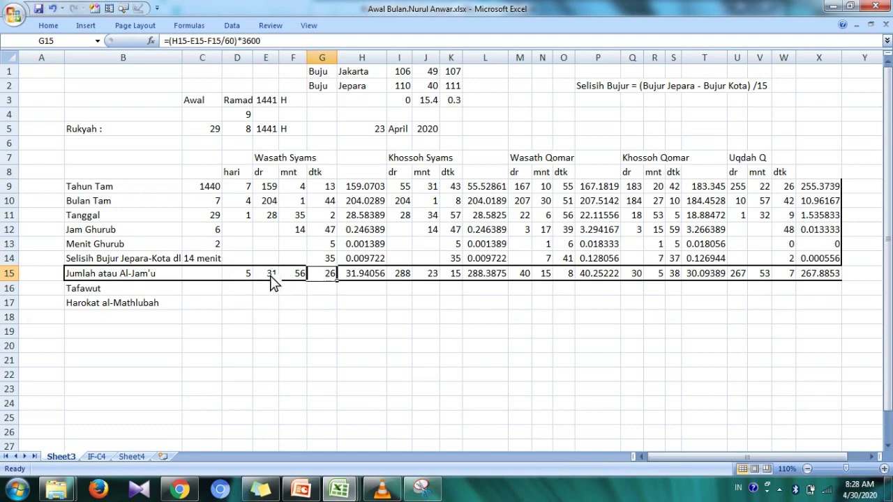
left_click_drag(271, 276, 322, 277)
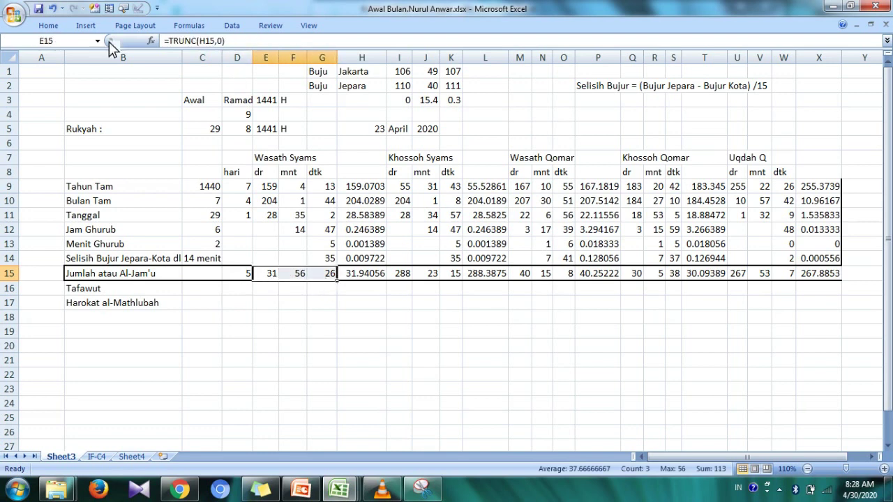
left_click(58, 25)
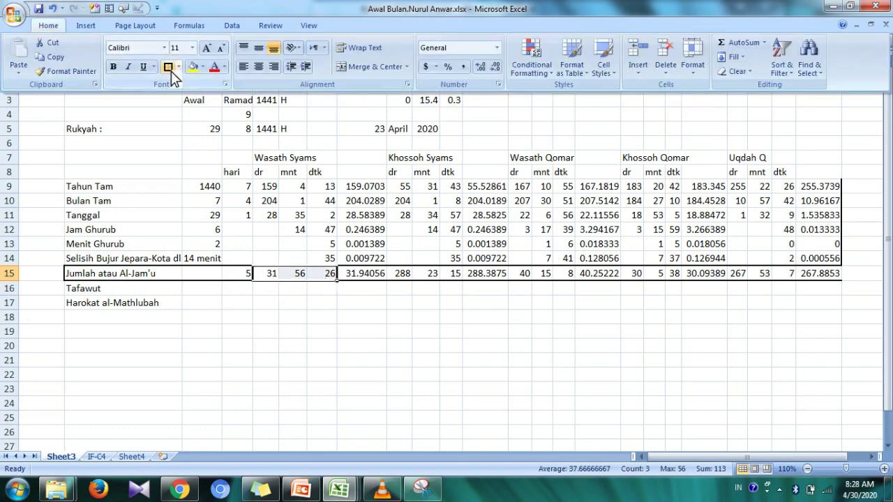
left_click(168, 66)
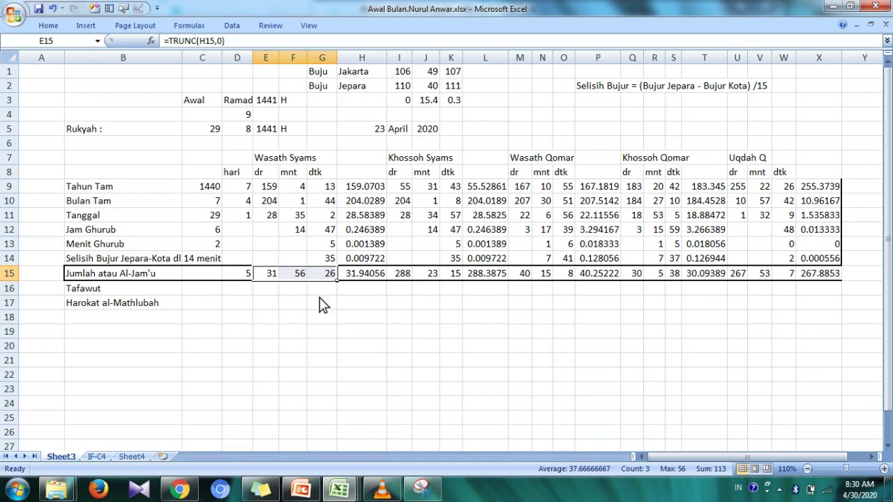
- Enter '2 menit' as the Tafawut value in C16
left_click(271, 282)
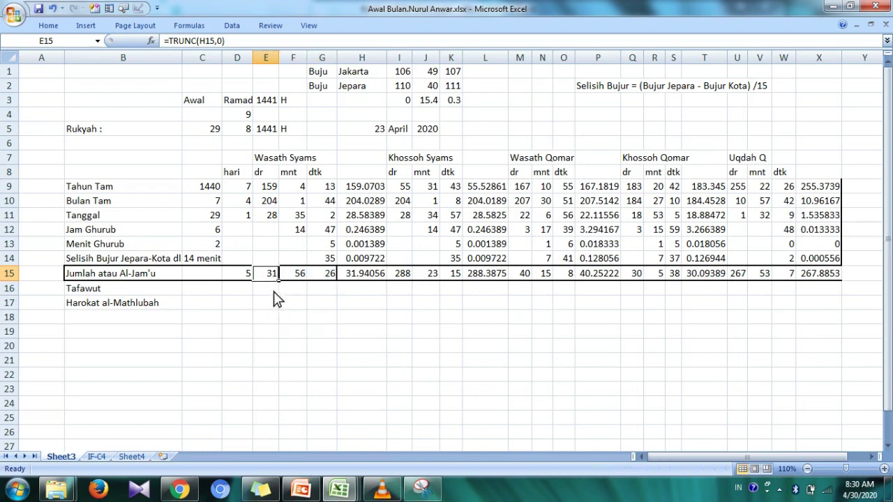
left_click(270, 292)
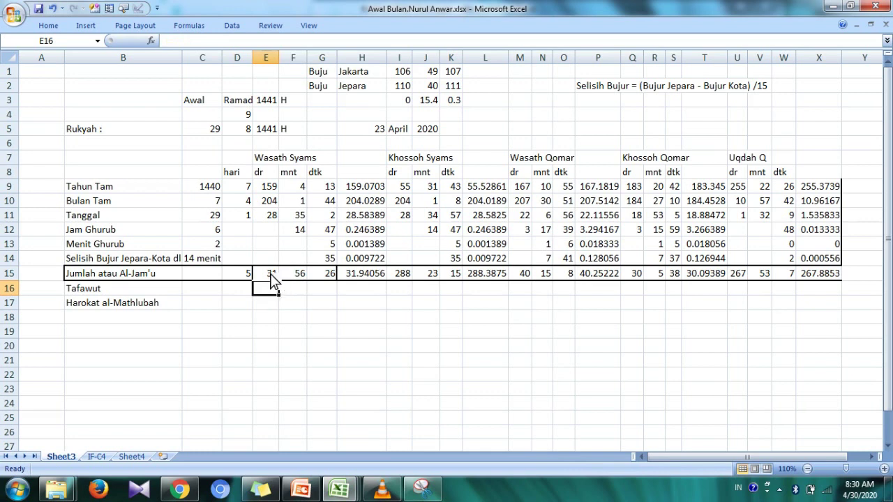
left_click_drag(269, 276, 329, 277)
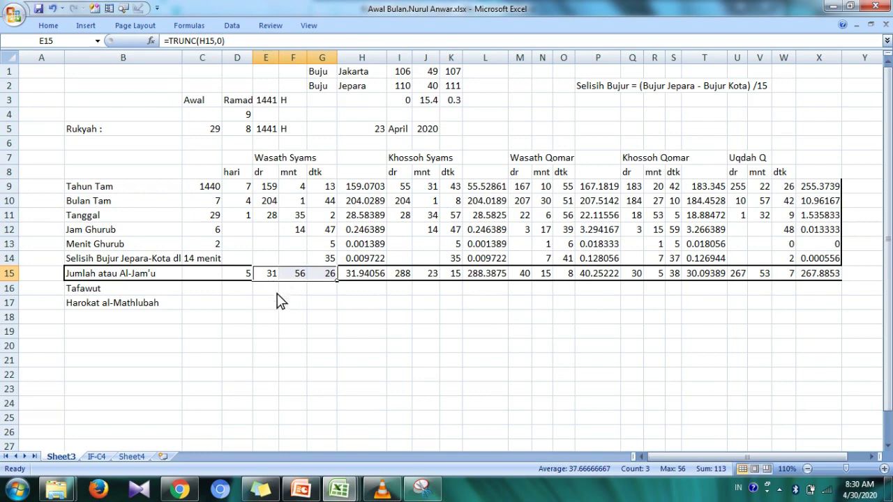
left_click(202, 307)
left_click(203, 291)
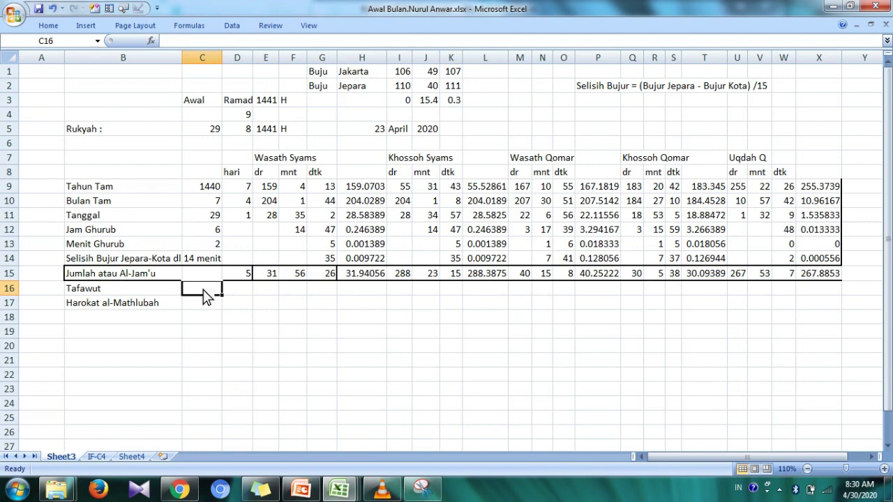
type("2 menit")
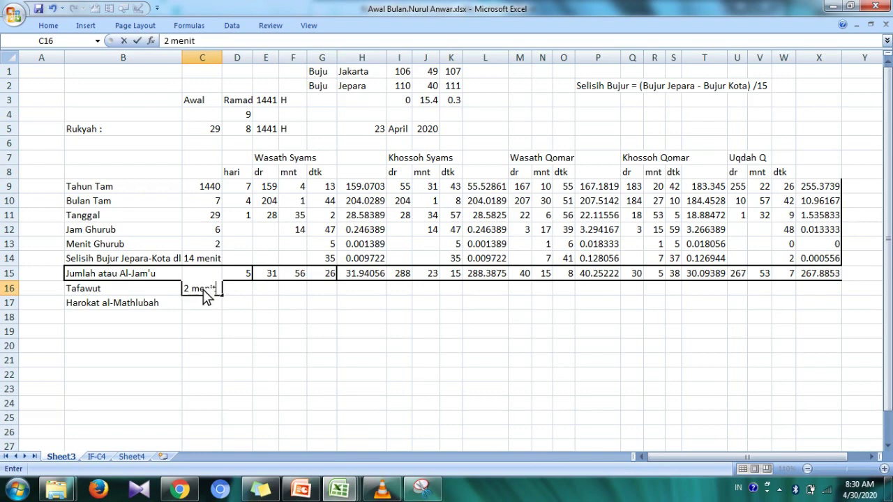
key("Return")
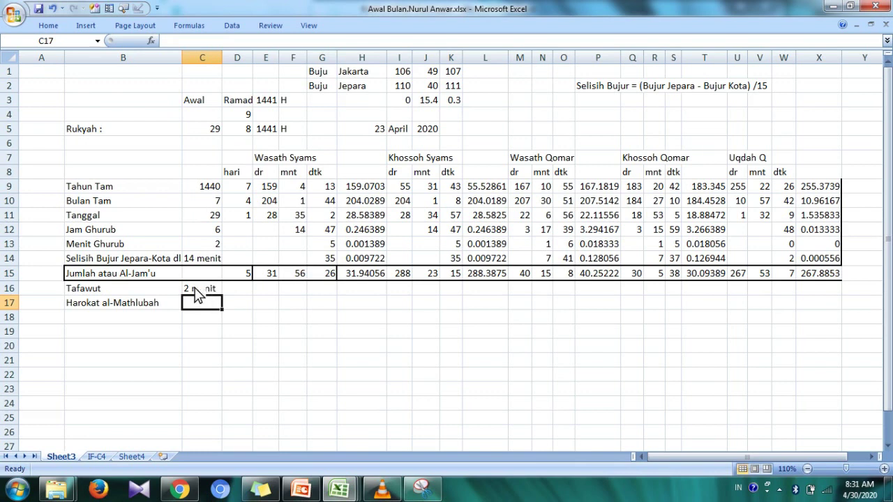
- Copy the Tafawut row values D18:X18 from the IF-C4 sheet
left_click(105, 456)
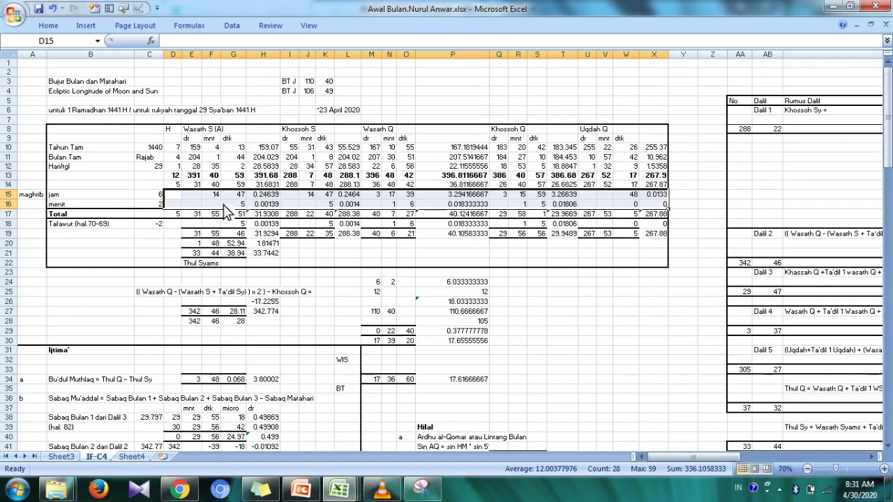
left_click_drag(175, 205, 248, 207)
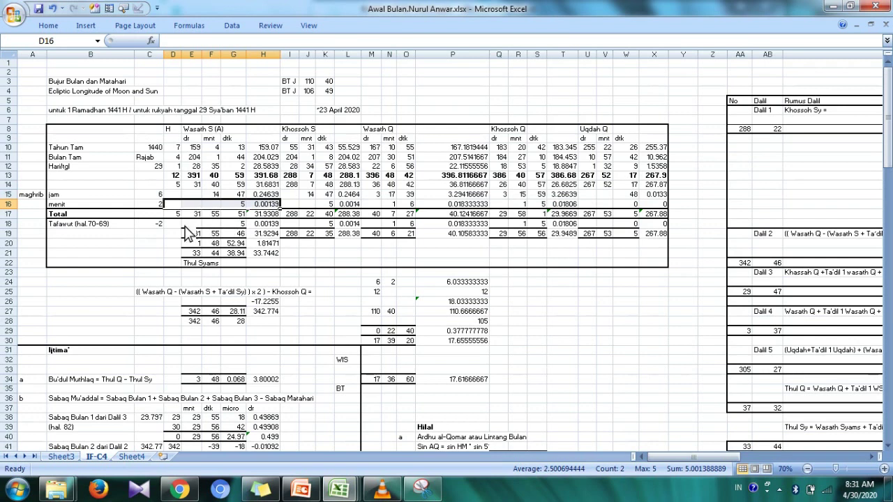
left_click_drag(179, 225, 650, 225)
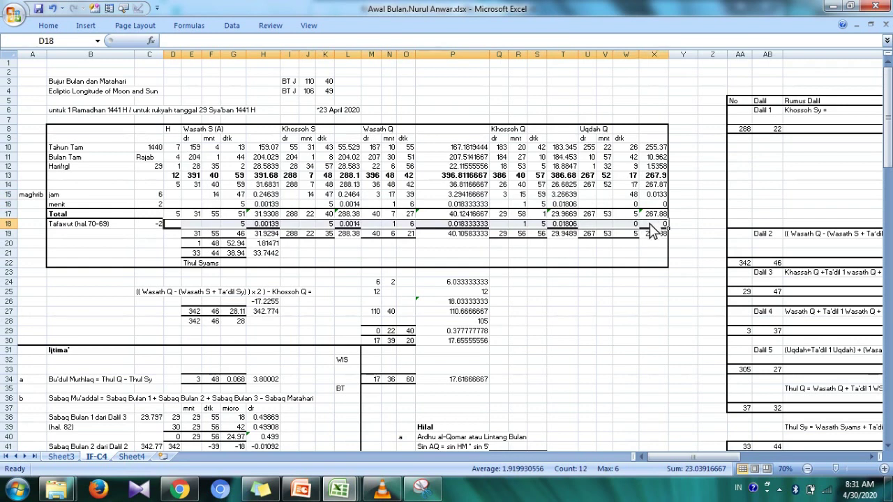
key("ctrl+c")
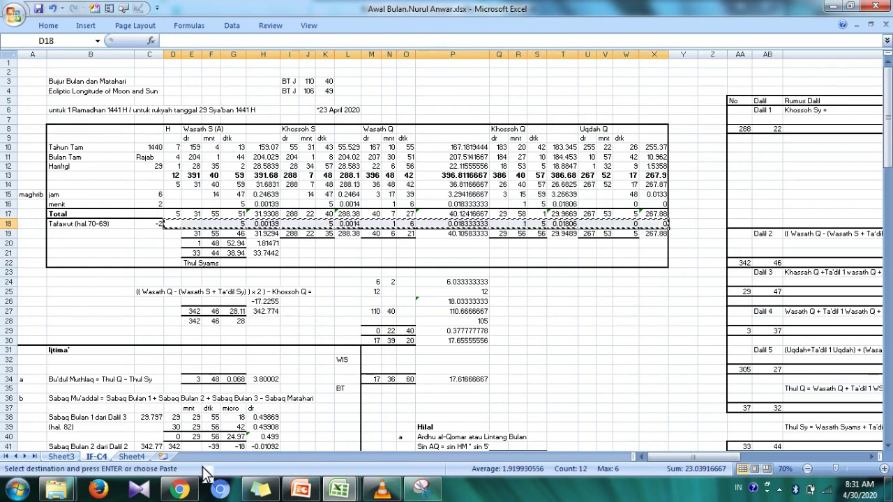
- Paste the Tafawut values into Sheet3 starting at D16 and check the results
left_click(130, 457)
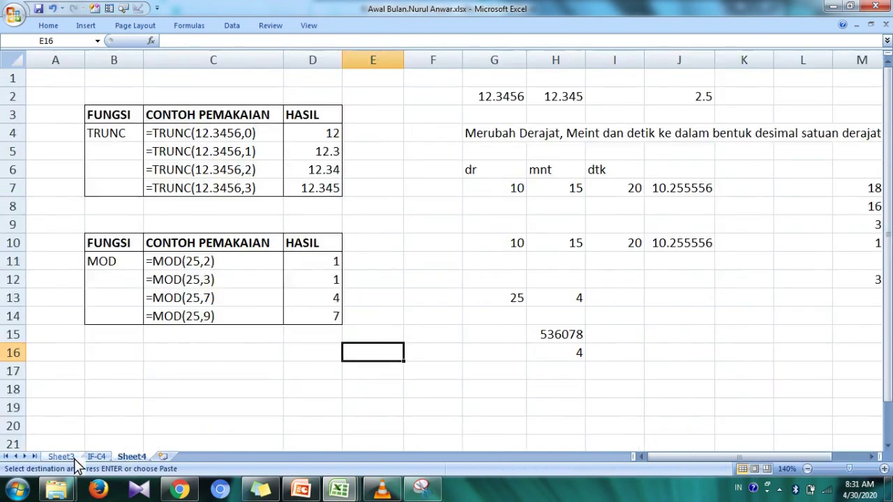
left_click(70, 457)
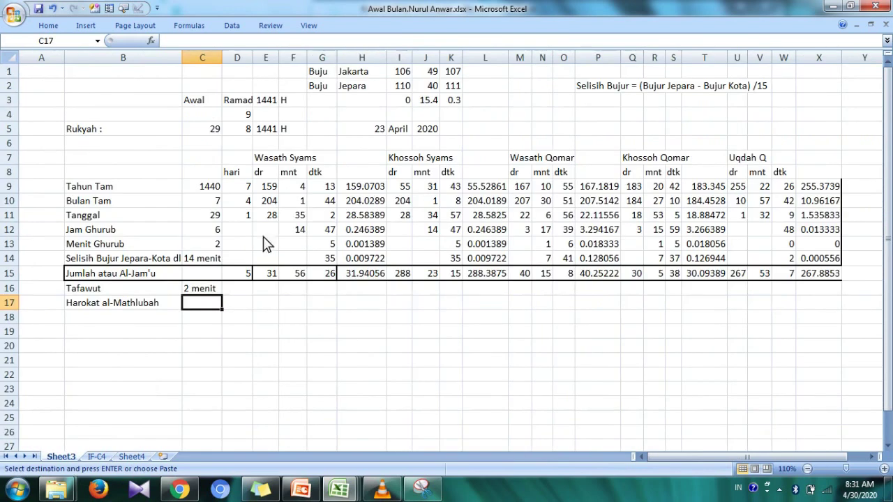
left_click(238, 292)
key("ctrl+v")
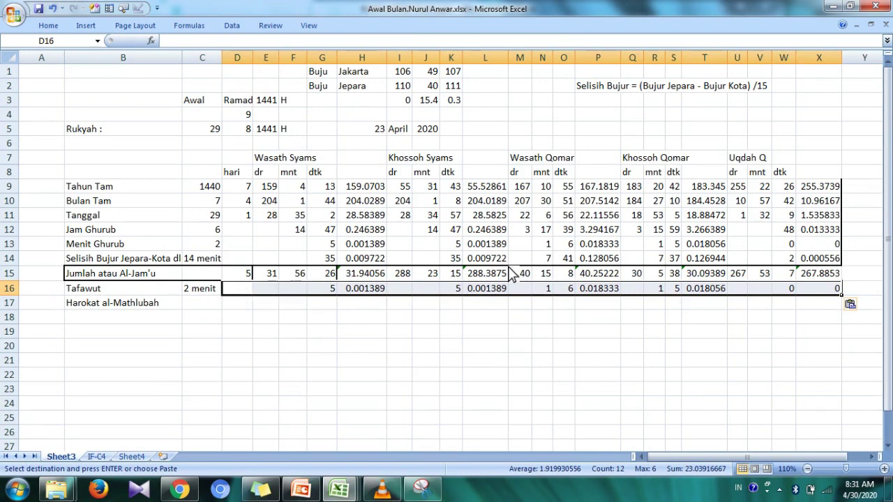
left_click(332, 295)
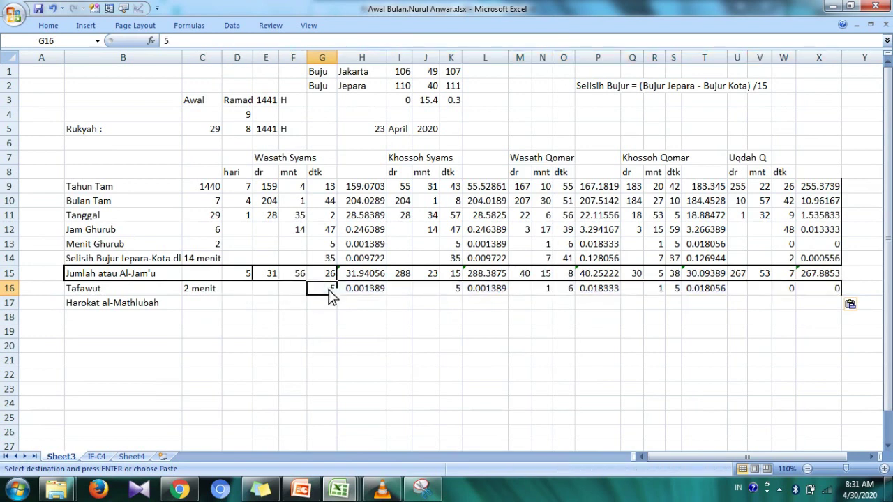
left_click(458, 293)
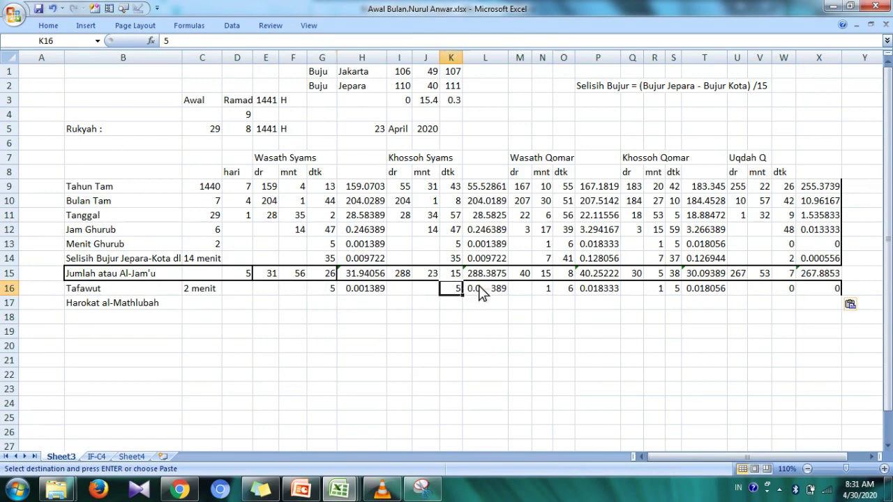
left_click(832, 276)
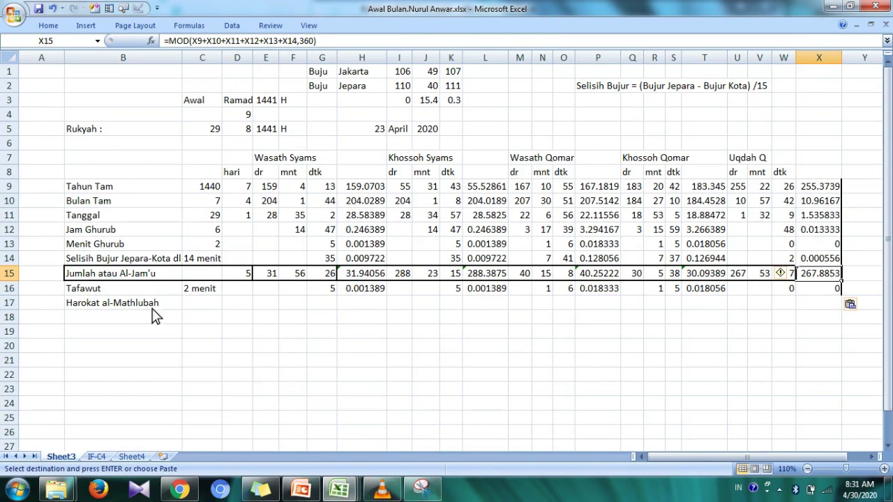
- Change C16 to '-2 menit' stored as text, then select the Jumlah totals D15:X15
left_click(187, 293)
double_click(187, 293)
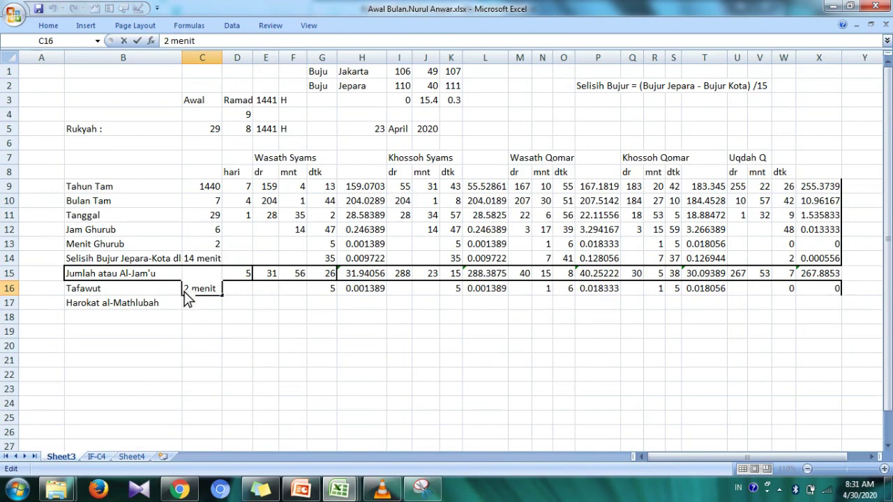
type("-")
key("Return")
left_click(666, 212)
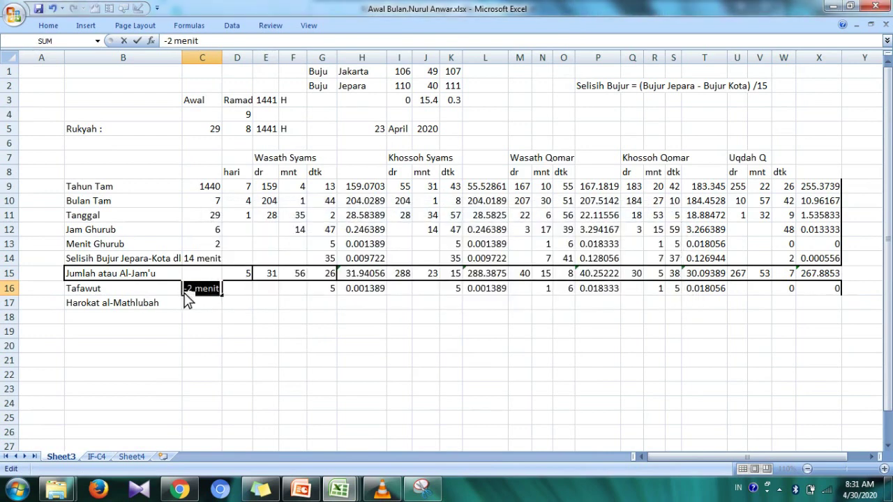
left_click(187, 292)
type("'")
key("Return")
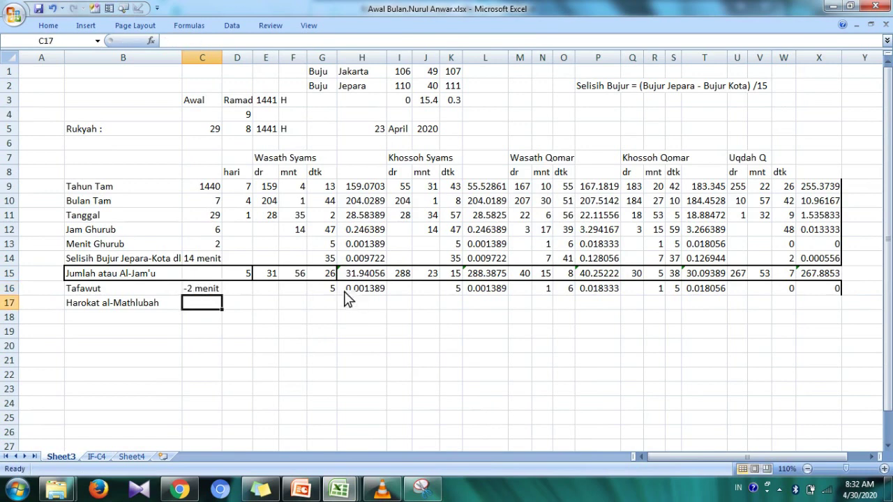
left_click(352, 276)
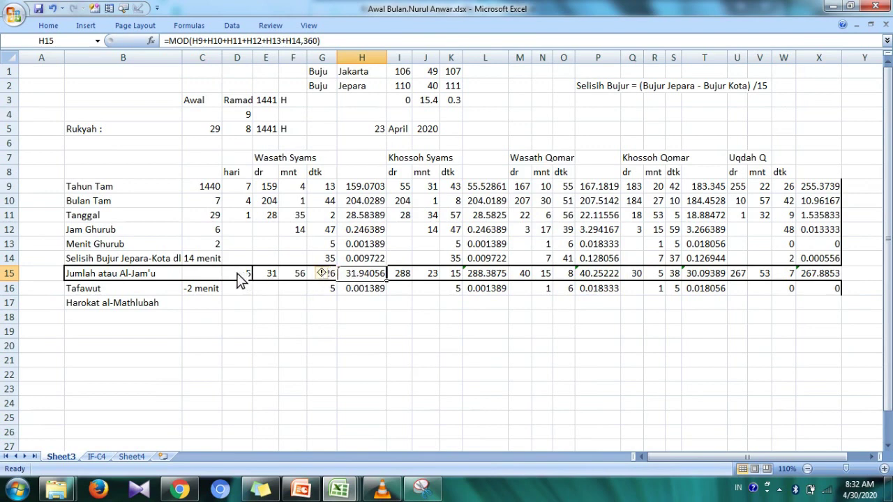
left_click_drag(237, 274, 822, 272)
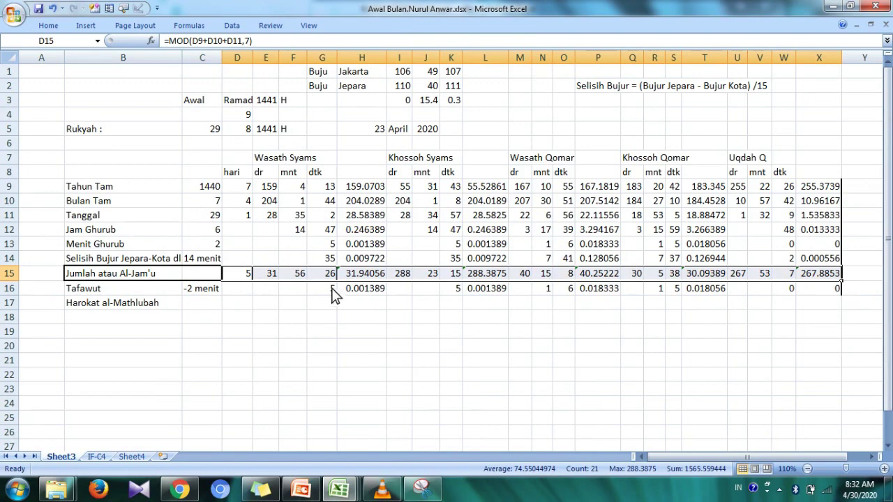
- Enter =H15-H16 in H17 to subtract Tafawut from Jumlah
left_click(374, 307)
type("=")
left_click(362, 274)
type("-")
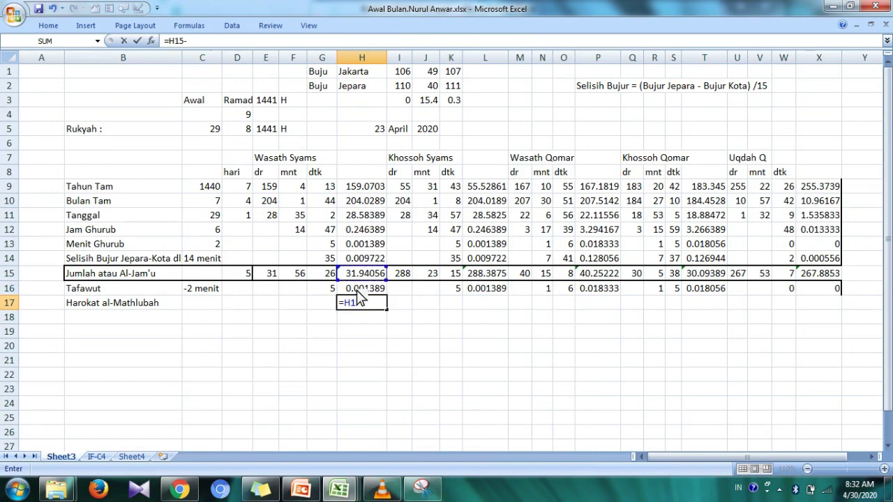
left_click(358, 292)
key("Return")
- Copy the H17 subtraction formula into L17, P17, T17 and X17
key("Up")
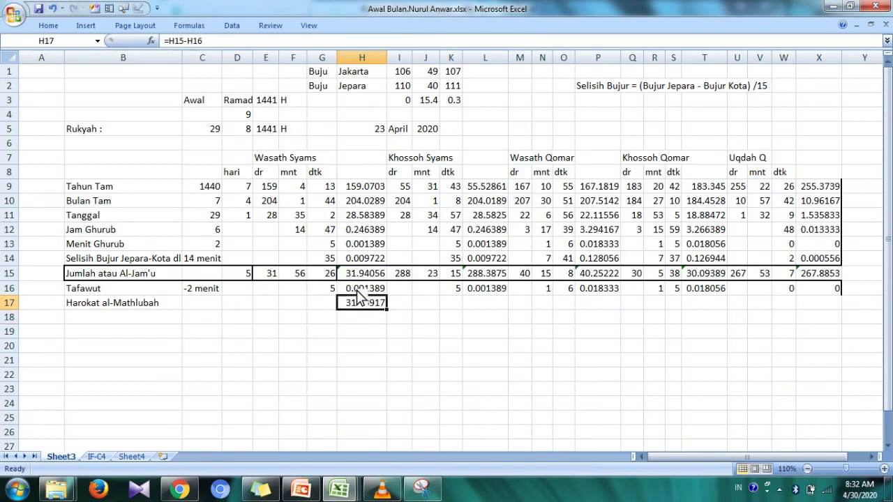
key("ctrl+c")
left_click(493, 305)
key("ctrl+v")
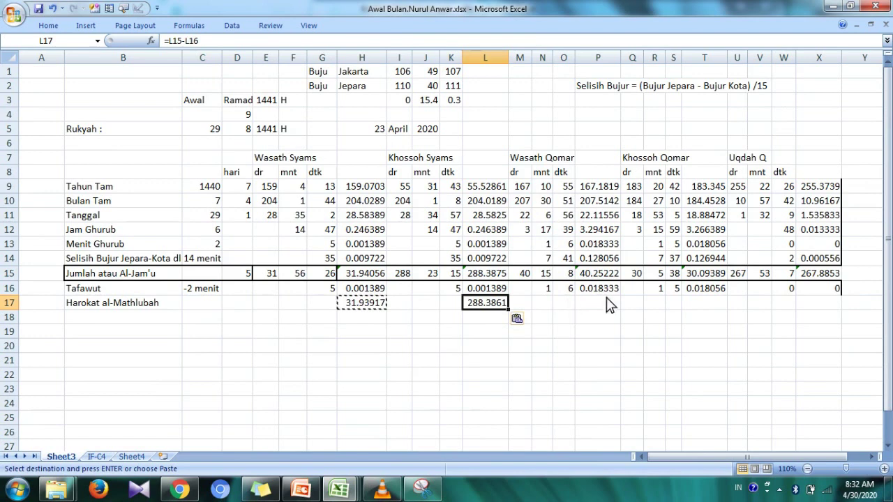
left_click(606, 304)
key("ctrl+v")
left_click(718, 305)
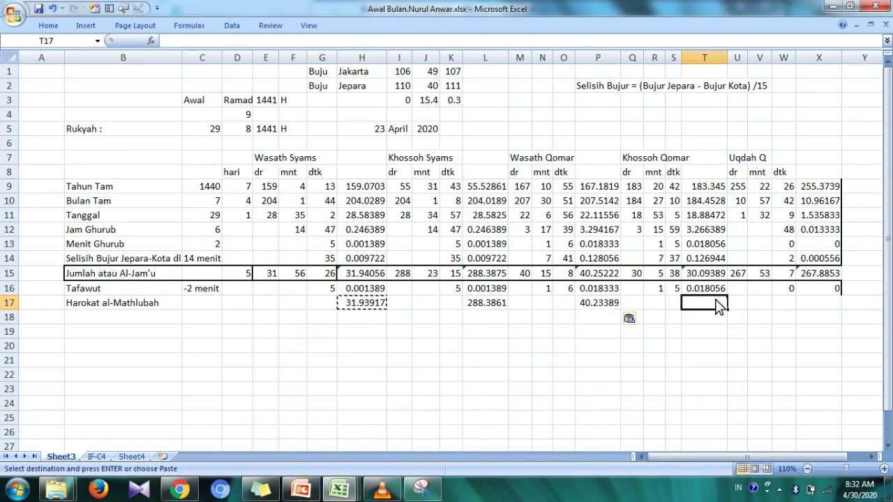
key("ctrl+v")
right_click(822, 304)
key("Escape")
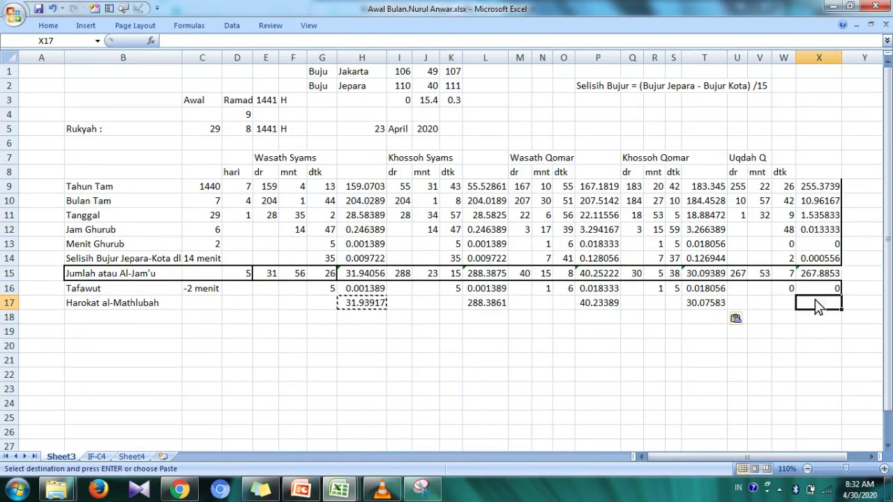
right_click(817, 306)
left_click(746, 129)
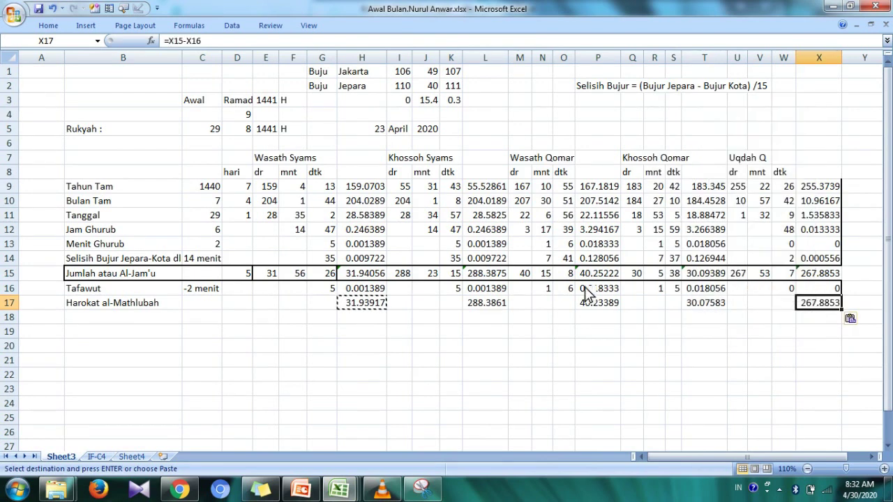
- Apply the table borders to row 17 (B17:X17) and check the H17 formula
left_click(139, 308)
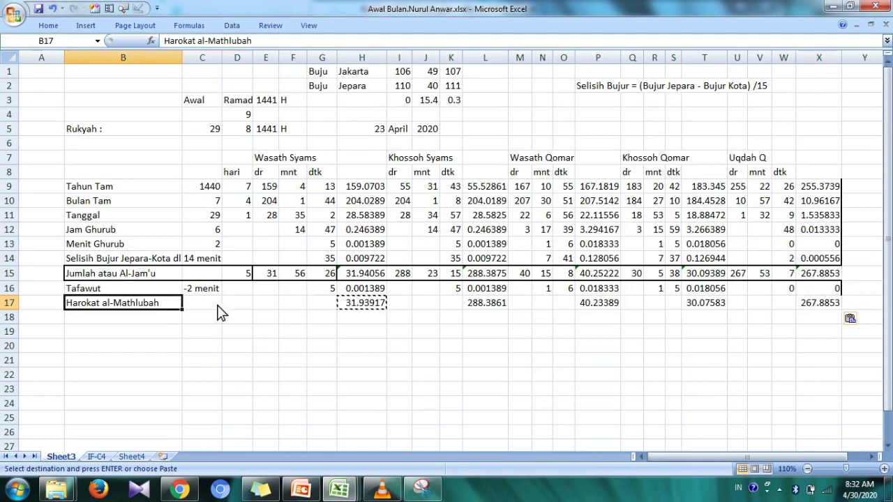
left_click_drag(219, 312, 814, 307)
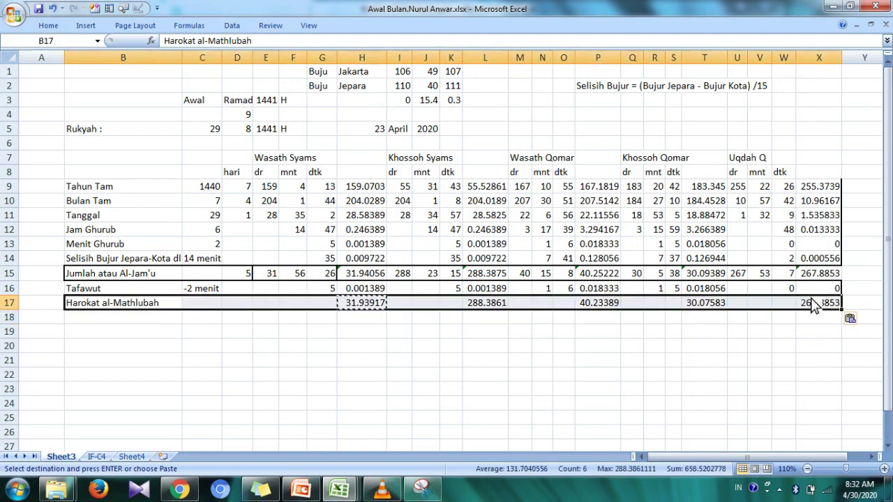
left_click(47, 25)
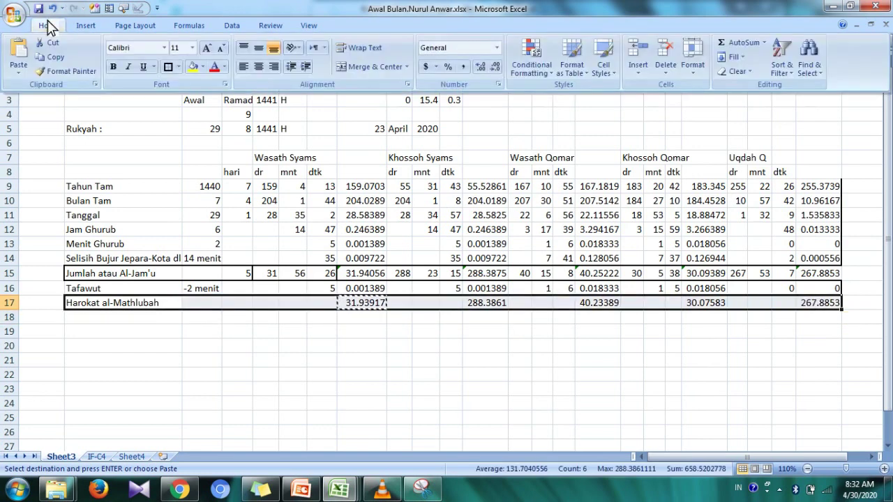
left_click(169, 68)
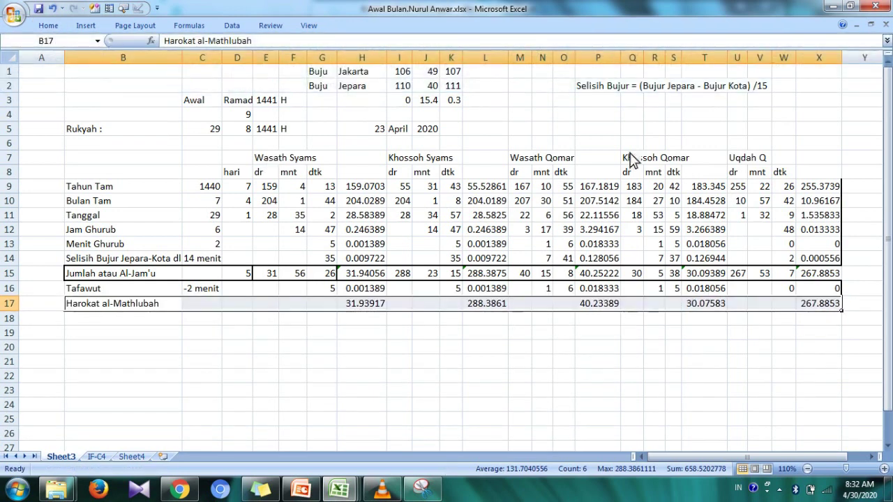
left_click(754, 327)
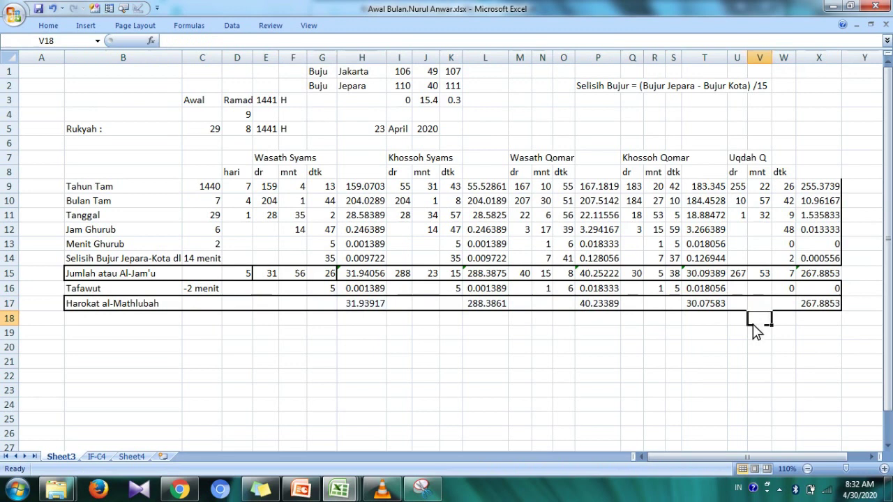
left_click(364, 307)
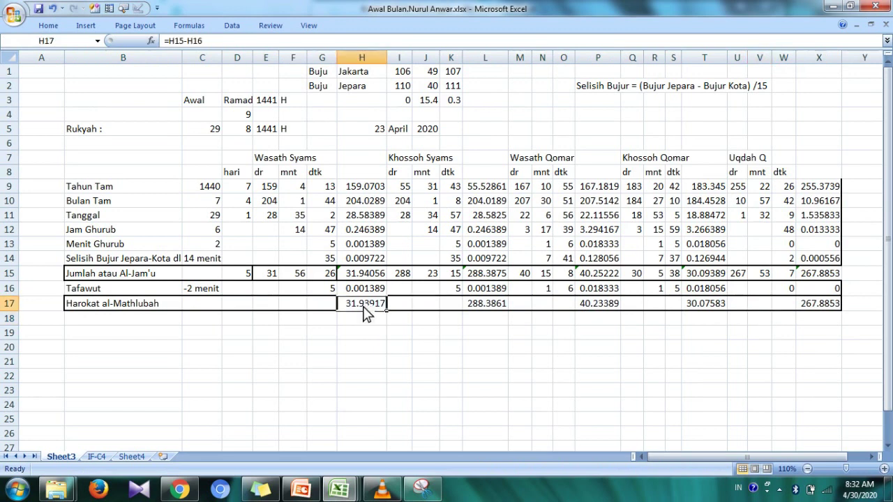
- Copy the TRUNC degree/minute/second formulas from E15:G15 into E17:G17
left_click(268, 278)
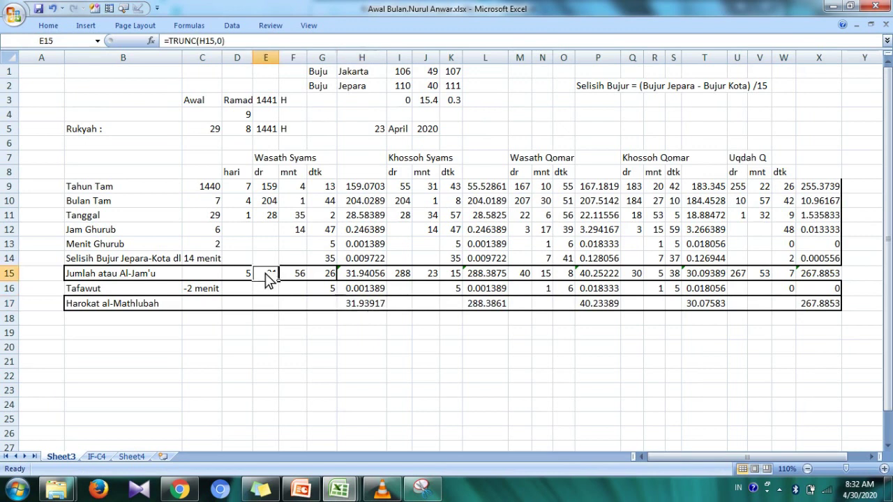
left_click_drag(269, 277, 325, 277)
right_click(325, 277)
left_click(356, 83)
left_click(263, 304)
right_click(263, 304)
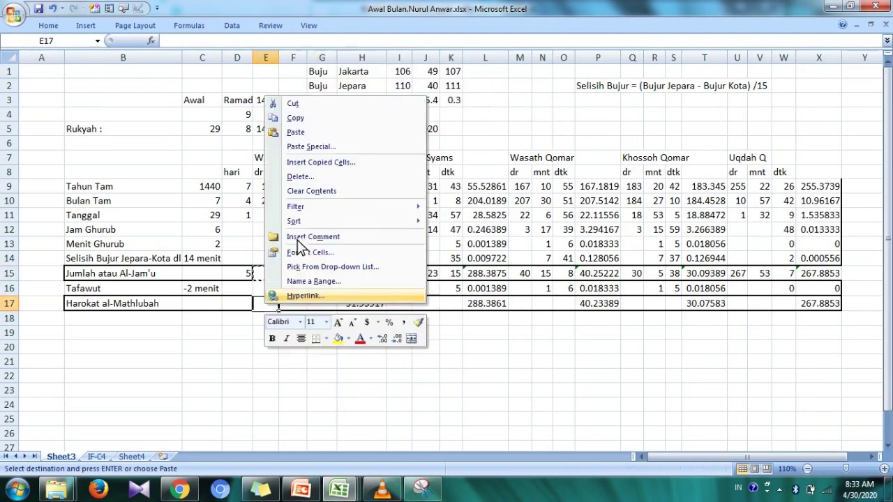
left_click(316, 133)
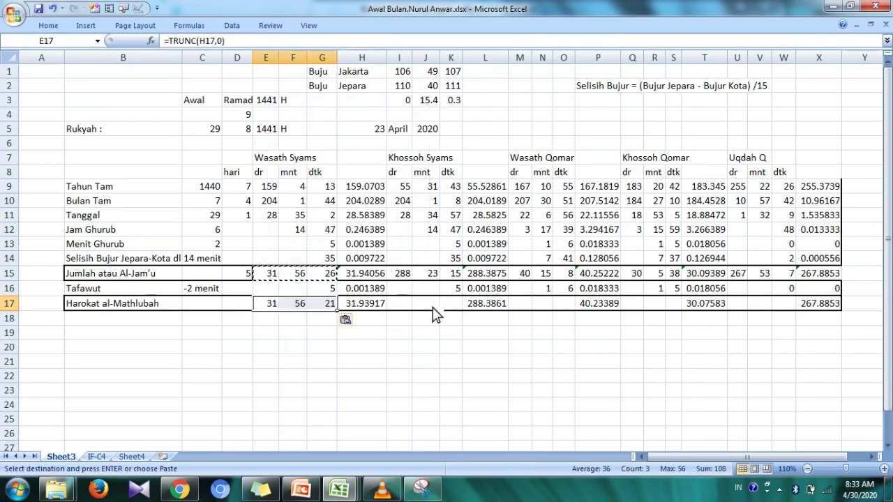
- Paste the same split formulas into I17, M17, Q17 and U17
left_click(403, 308)
right_click(402, 309)
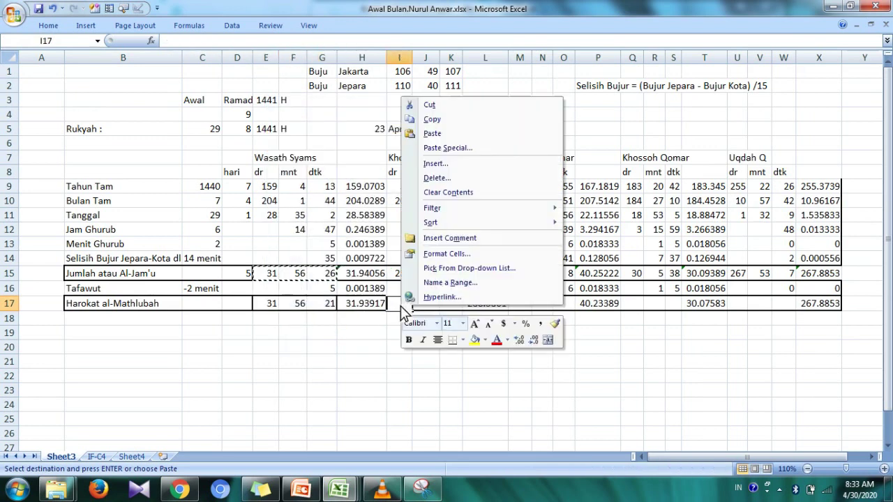
left_click(453, 134)
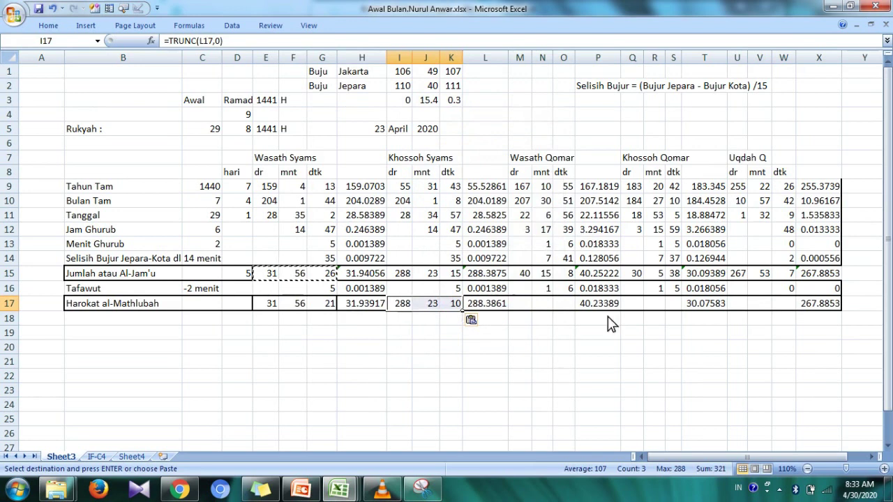
left_click(525, 309)
right_click(525, 309)
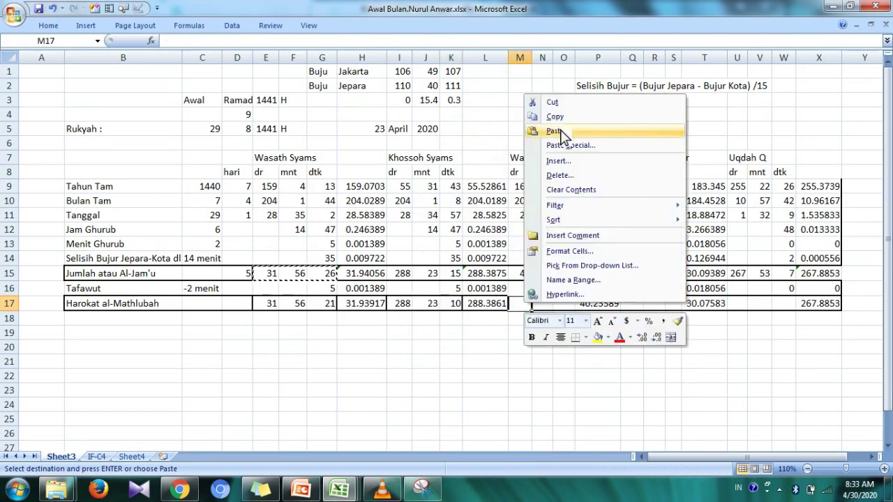
left_click(560, 129)
right_click(645, 308)
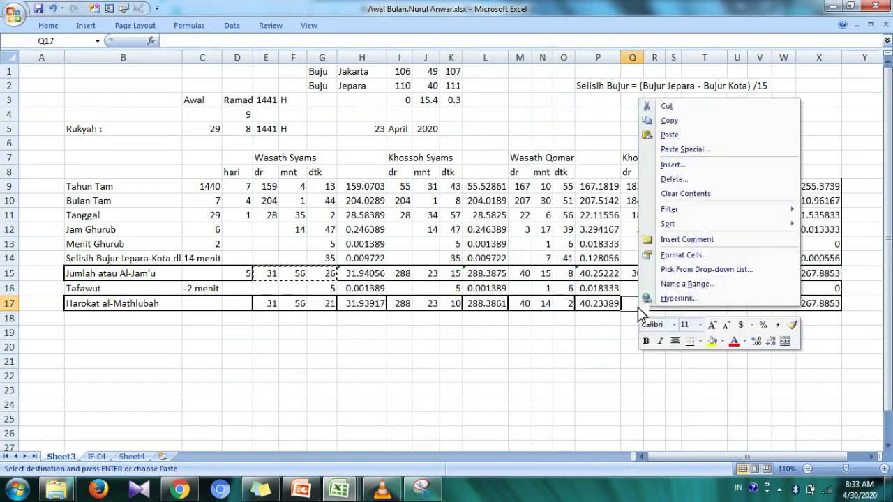
left_click(677, 134)
left_click(738, 309)
right_click(738, 309)
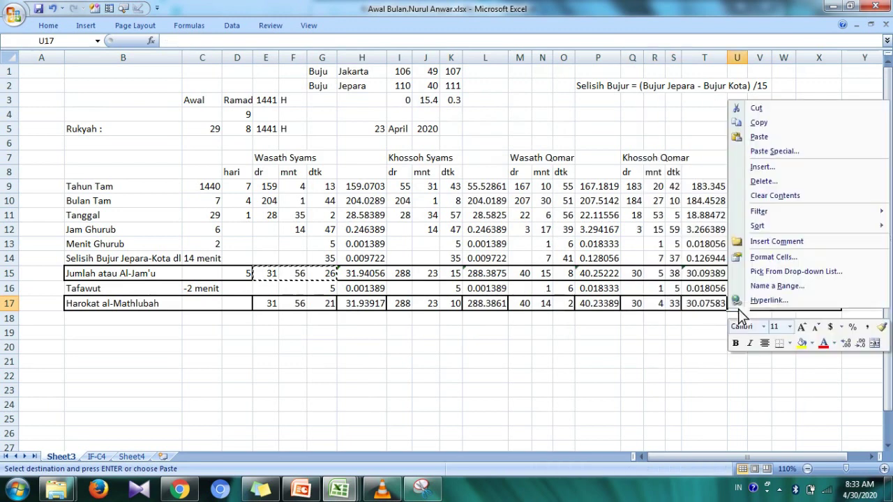
left_click(775, 138)
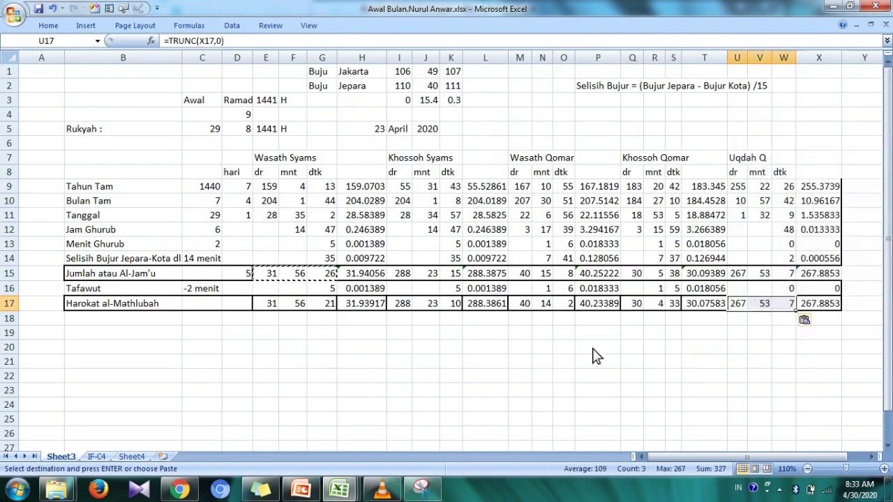
- Enter =D15 in D17 to carry the day count 5, then check E17
left_click(576, 362)
key("Left")
key("Left")
key("Left")
key("Left")
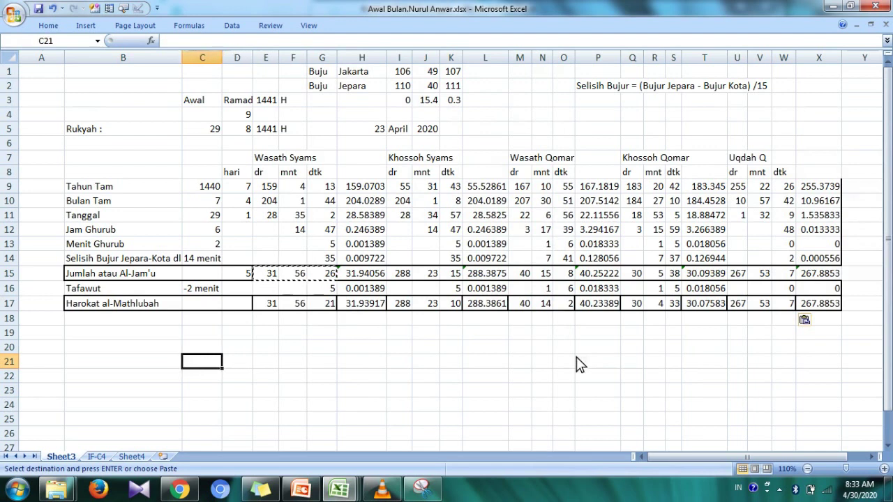
key("Up")
key("Up")
key("Up")
key("Right")
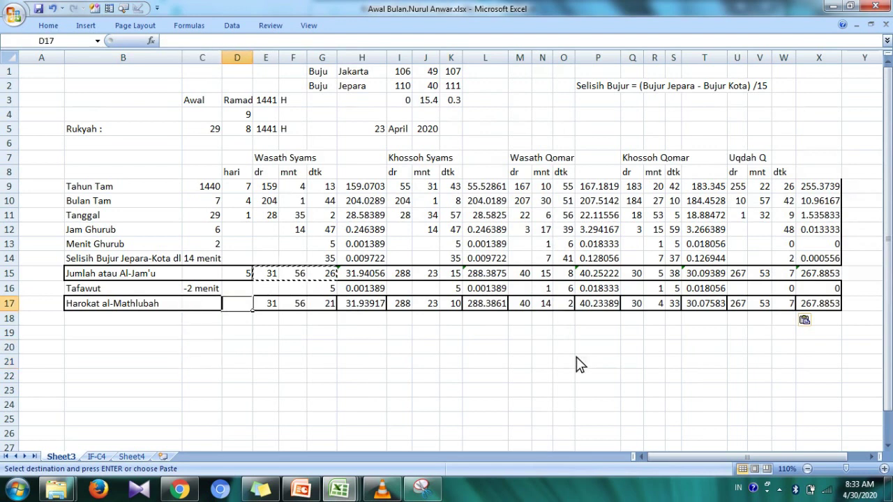
type("=")
left_click(246, 274)
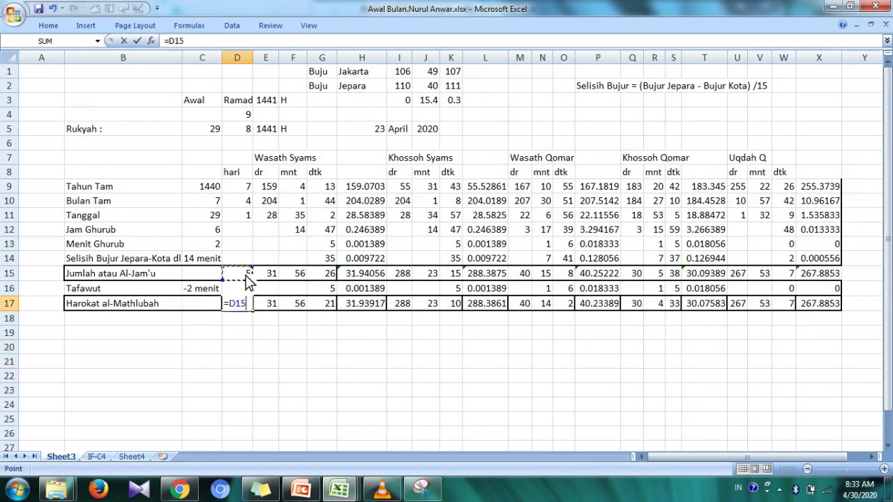
key("Return")
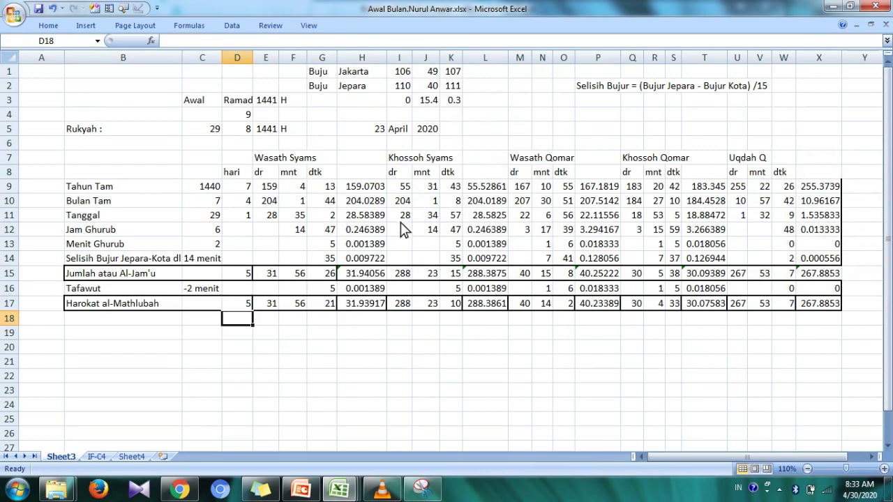
left_click(268, 307)
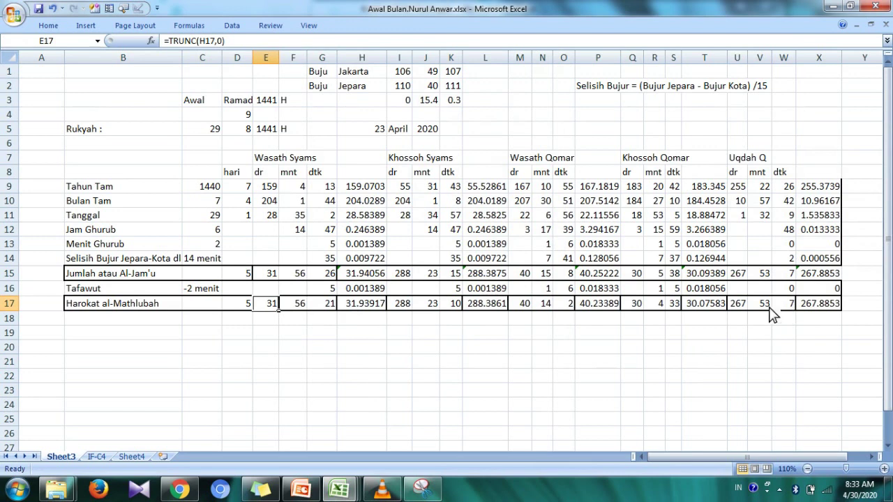
left_click(219, 322)
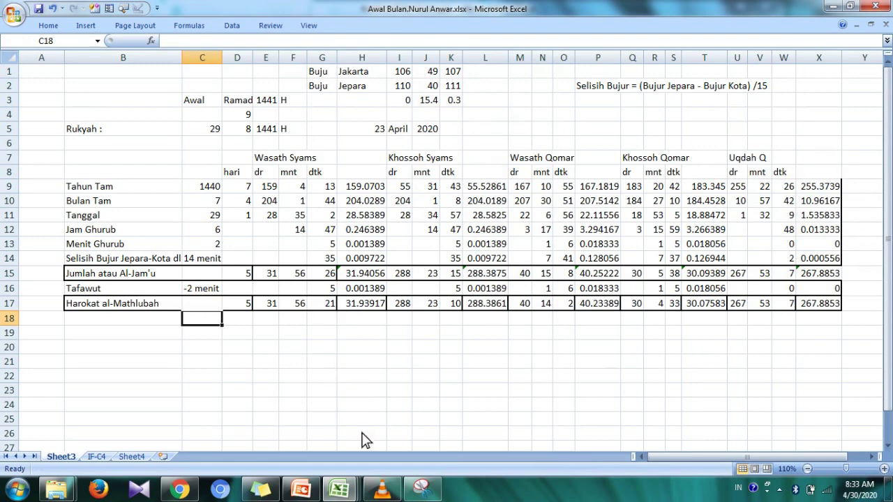
- Show the KAJIAN KITAB FALAK title slide in PowerPoint, briefly running the slide show from slide 1
left_click(382, 491)
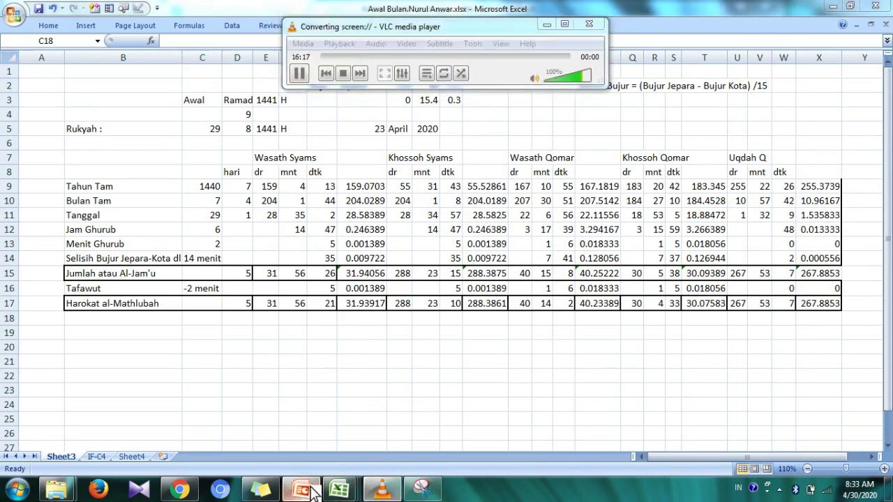
left_click(300, 490)
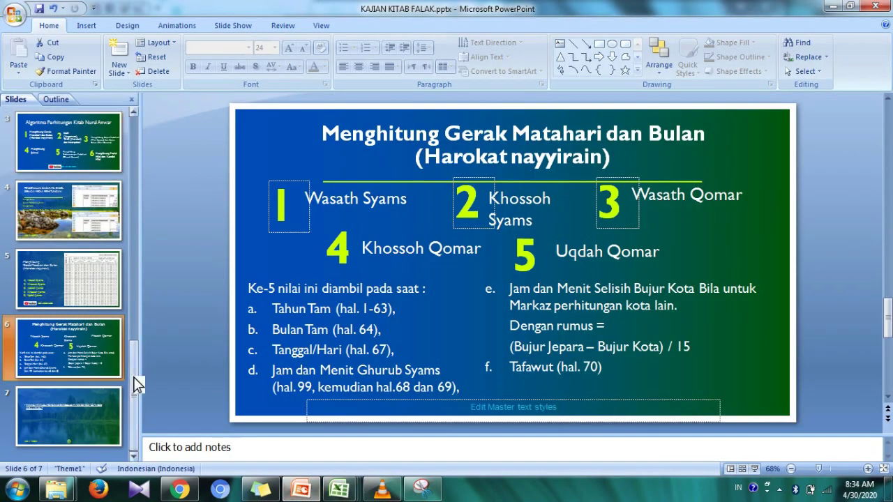
left_click_drag(136, 379, 136, 112)
left_click(100, 129)
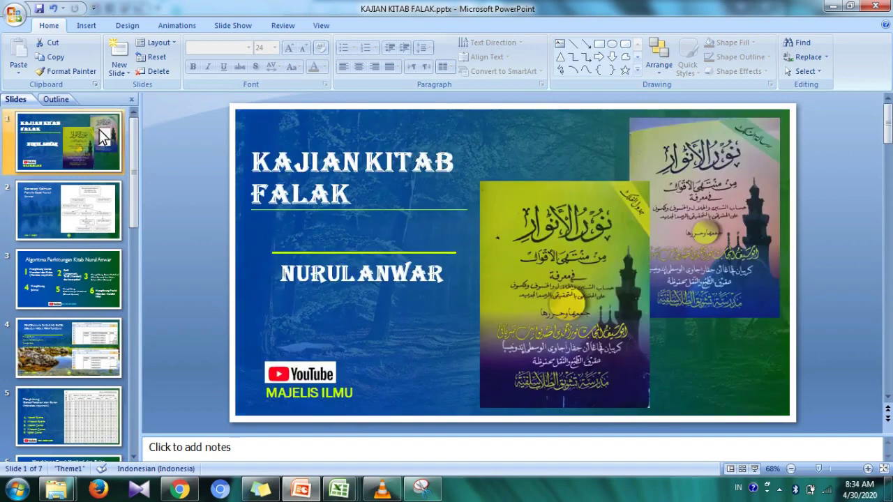
left_click(753, 469)
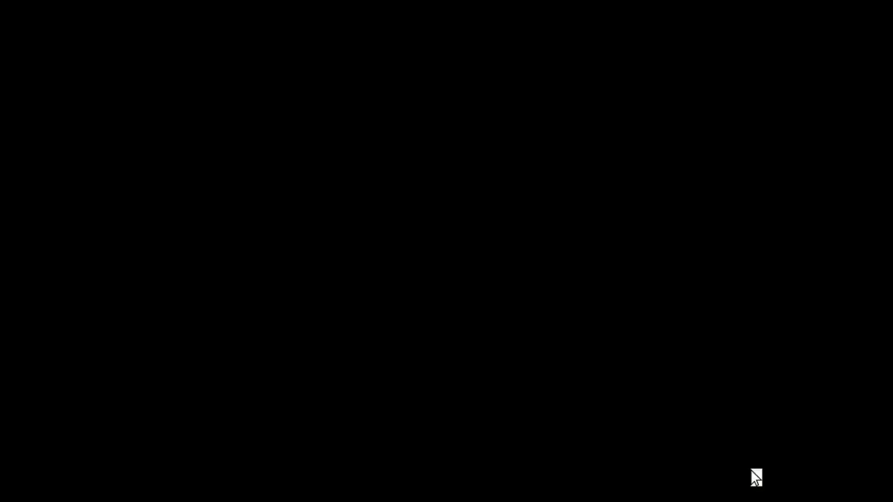
key("Escape")
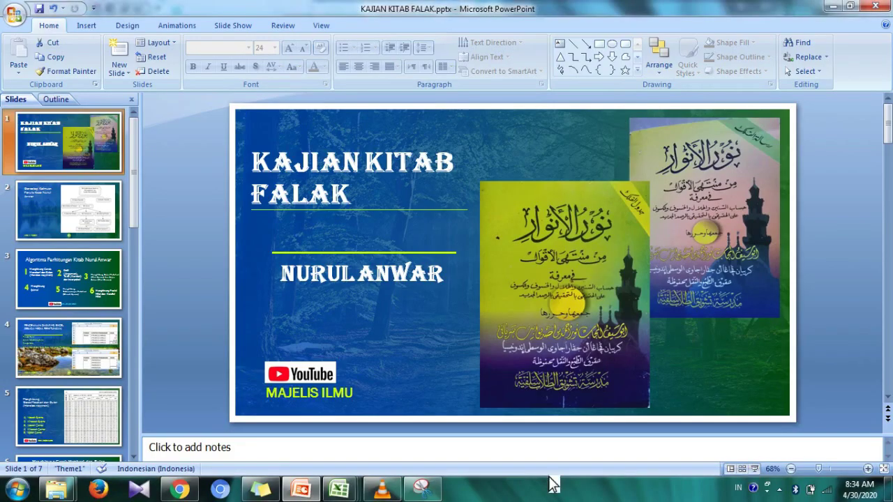
left_click(382, 490)
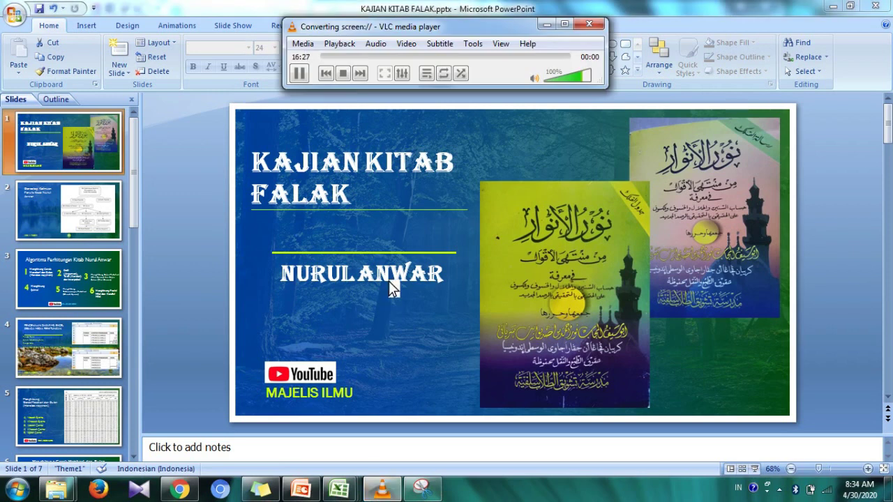